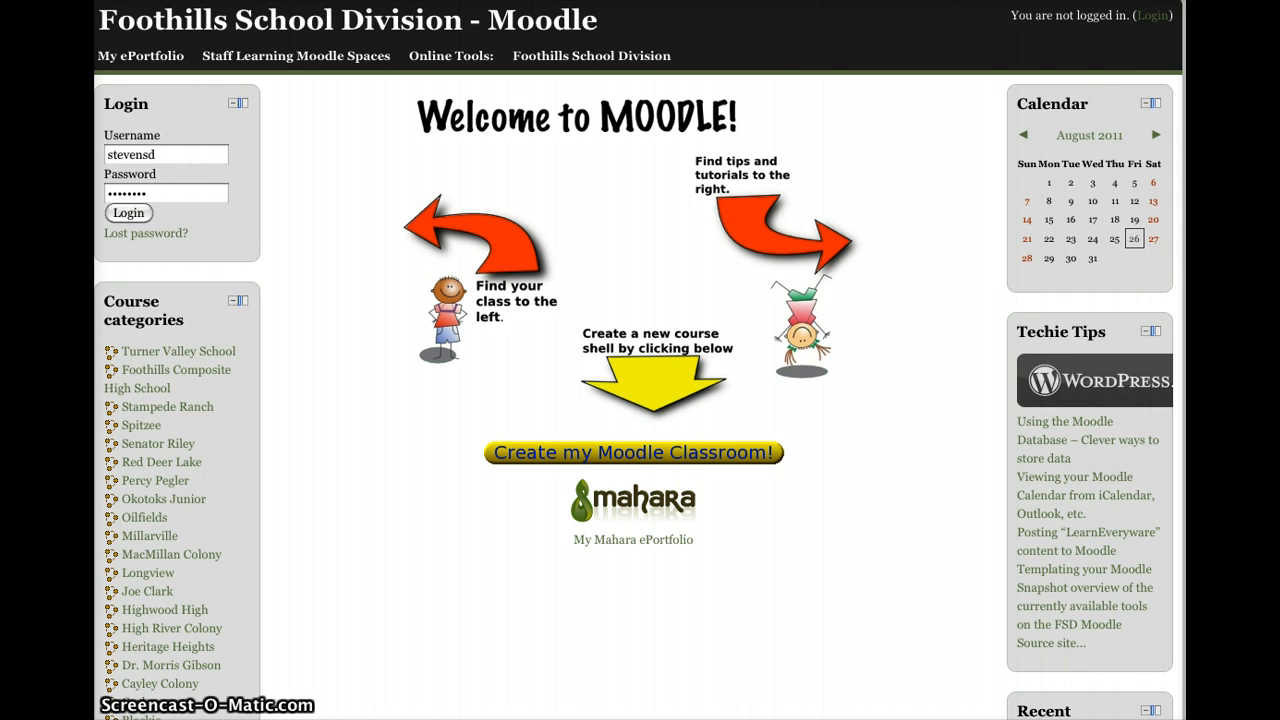
# Step: Log in to the Foothills School Division Moodle site with the entered account details
pyautogui.click(113, 214)
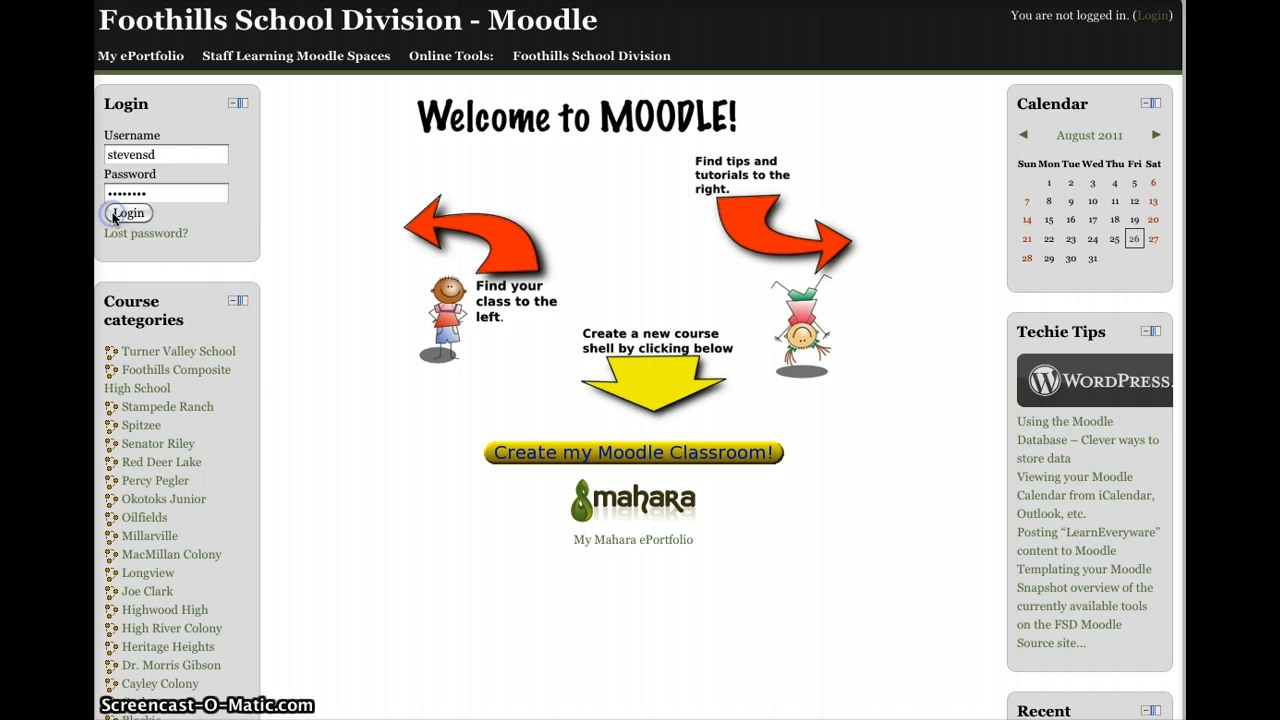
pyautogui.click(730, 588)
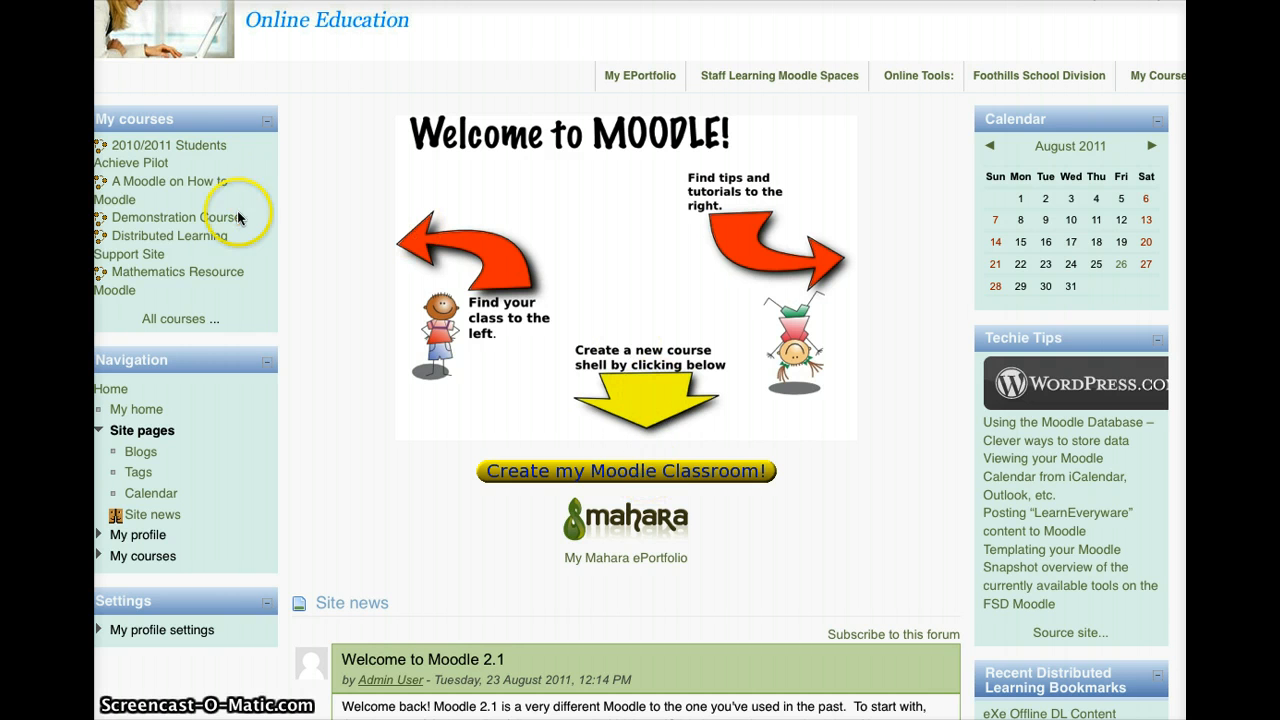
# Step: Open the Demonstration Course (Demo 1) and view its weekly outline of ten dated sections
pyautogui.click(201, 228)
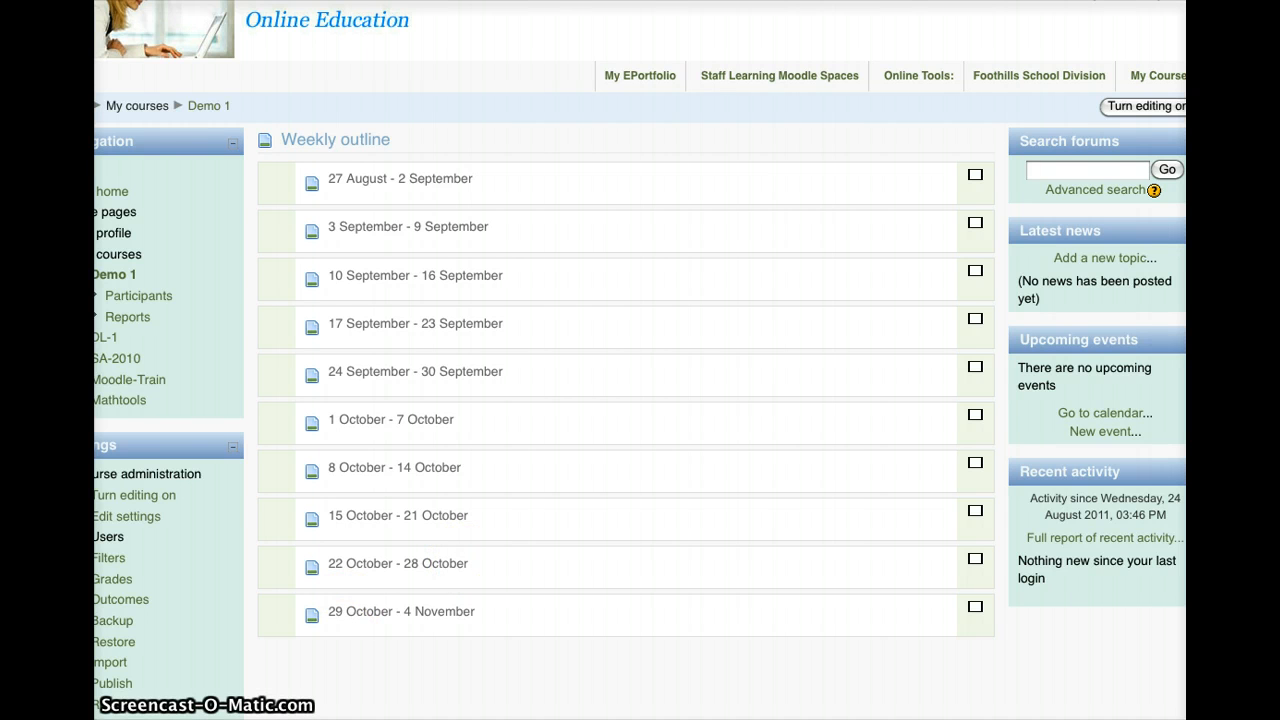
pyautogui.hscroll(-2, 304, 617)
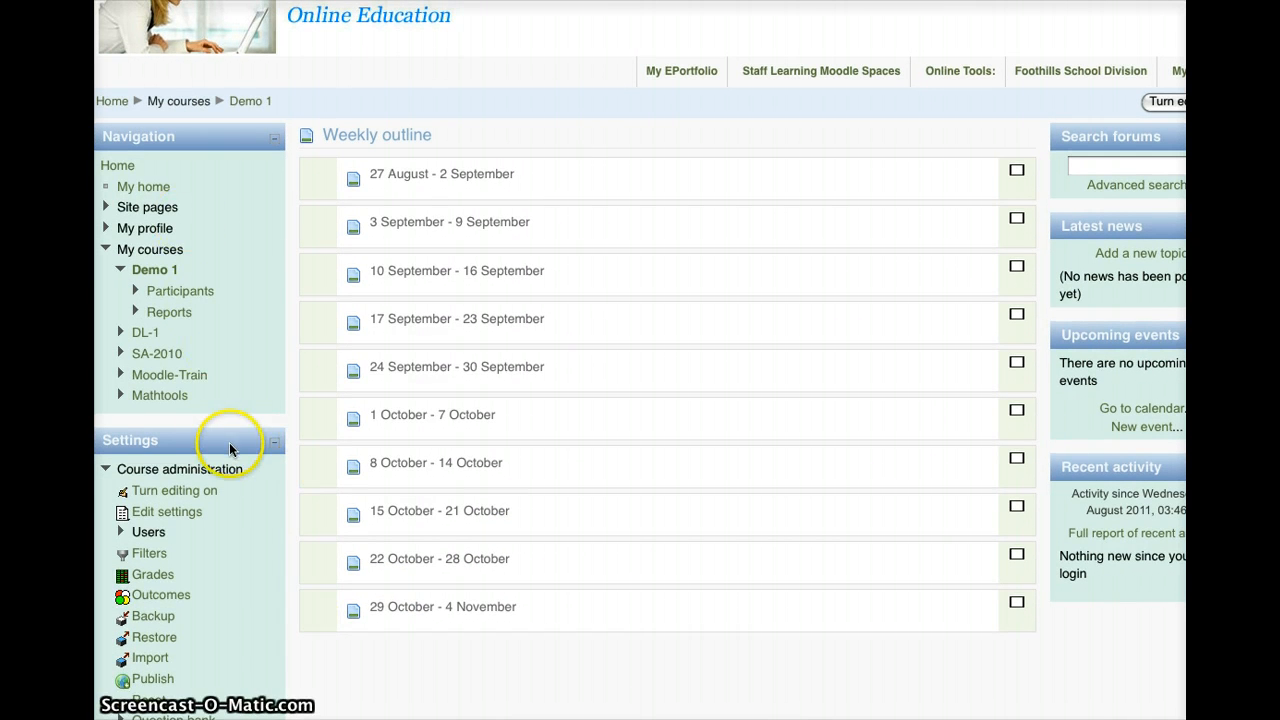
# Step: In Demo 1's course settings, switch the format from Weekly format to Topics format
pyautogui.click(172, 513)
pyautogui.click(166, 512)
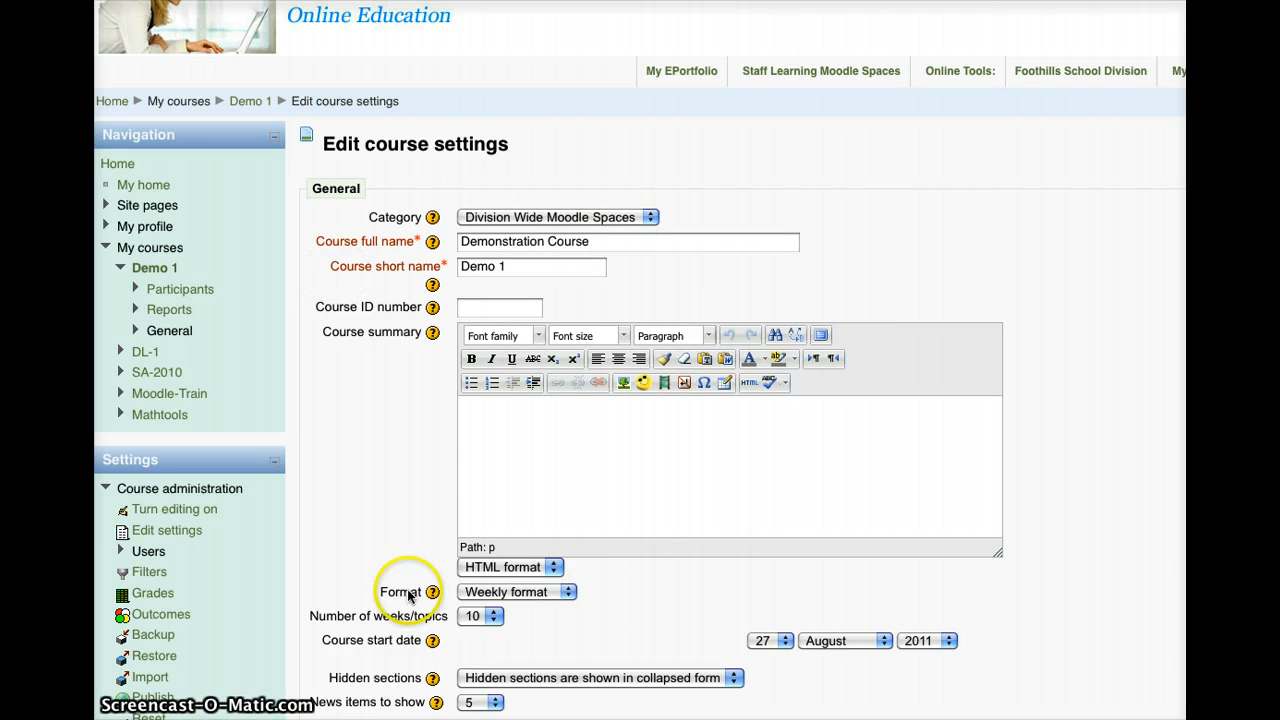
pyautogui.click(483, 592)
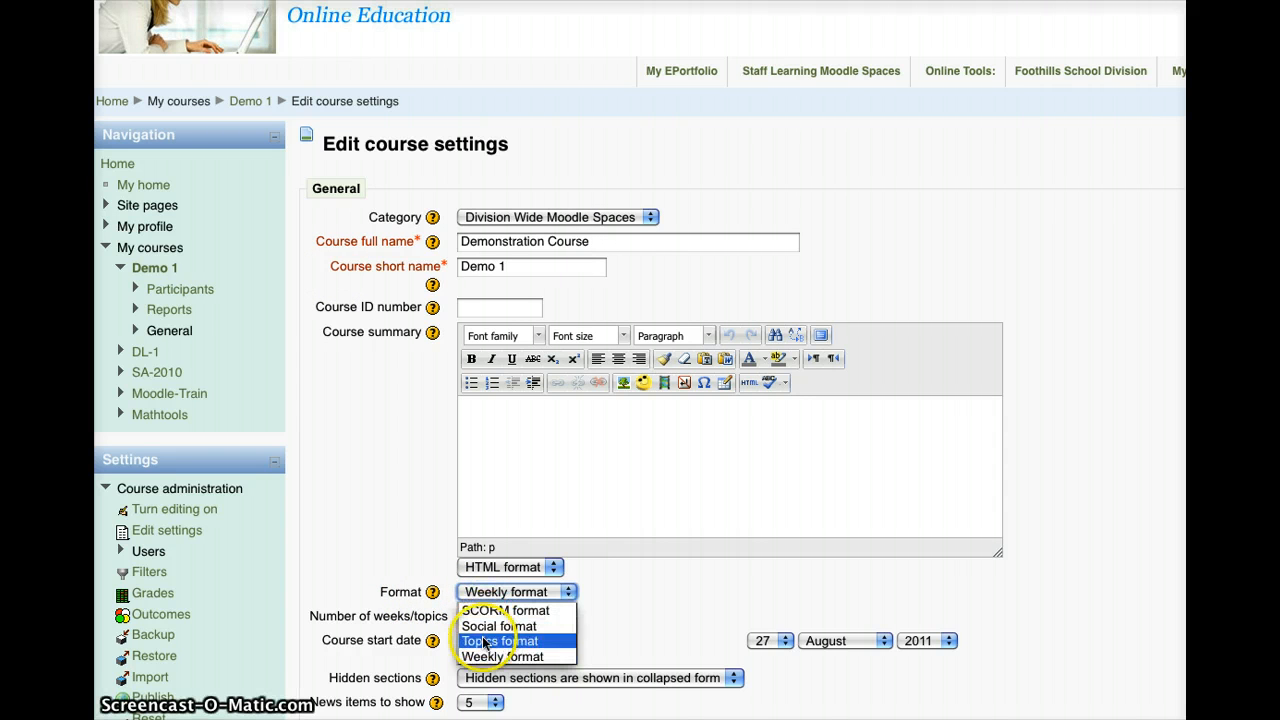
pyautogui.click(483, 641)
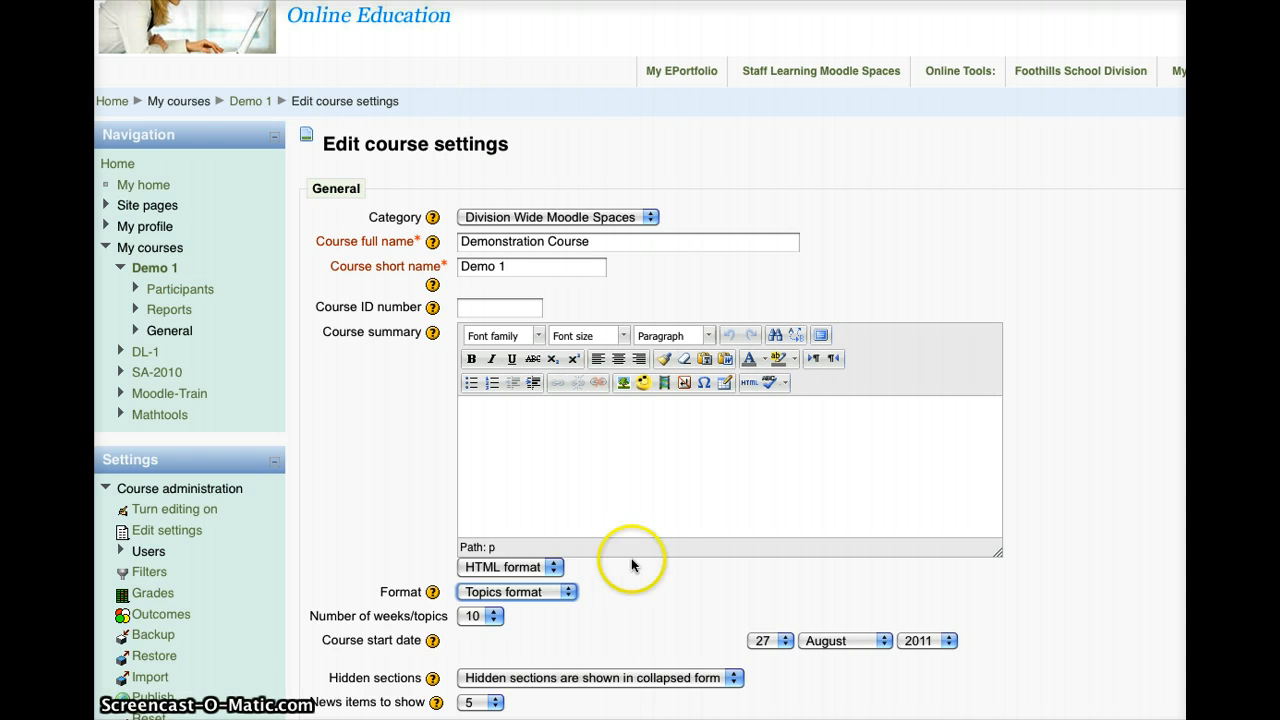
# Step: Set Force theme to leatherbound in the Demo 1 settings form
pyautogui.scroll(-1, 669, 573)
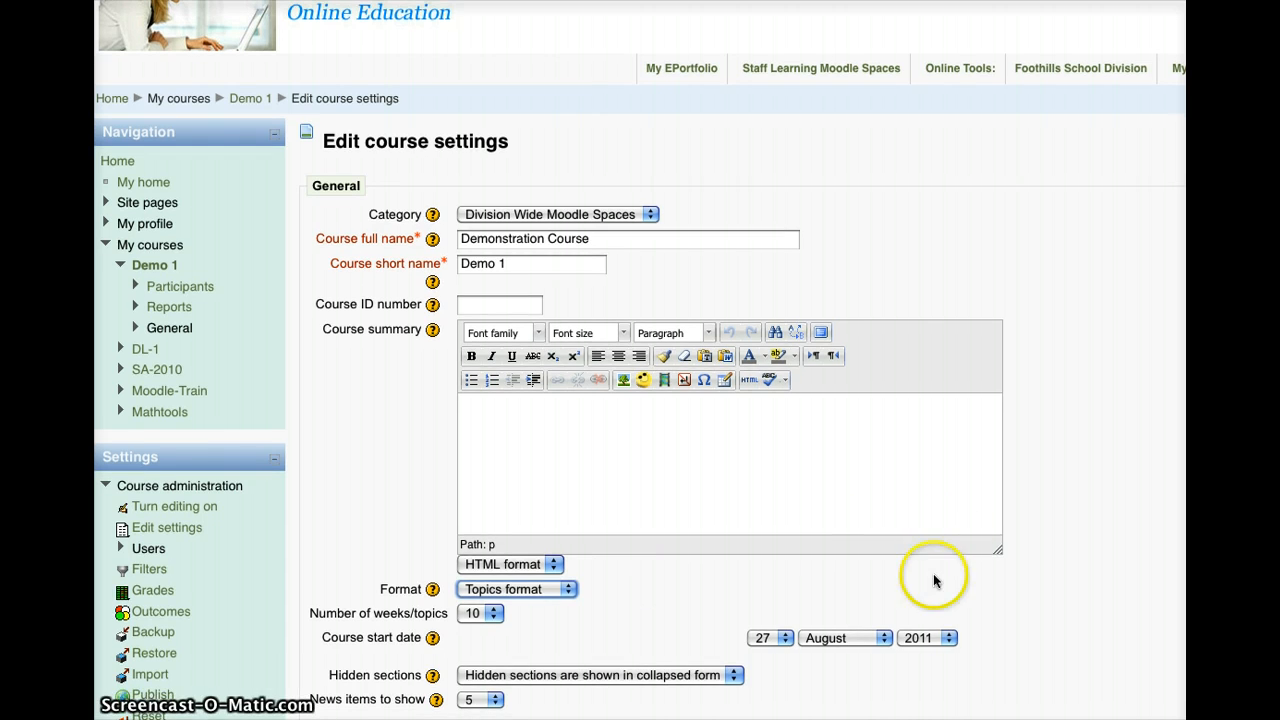
pyautogui.scroll(-5, 933, 575)
pyautogui.scroll(-3, 930, 576)
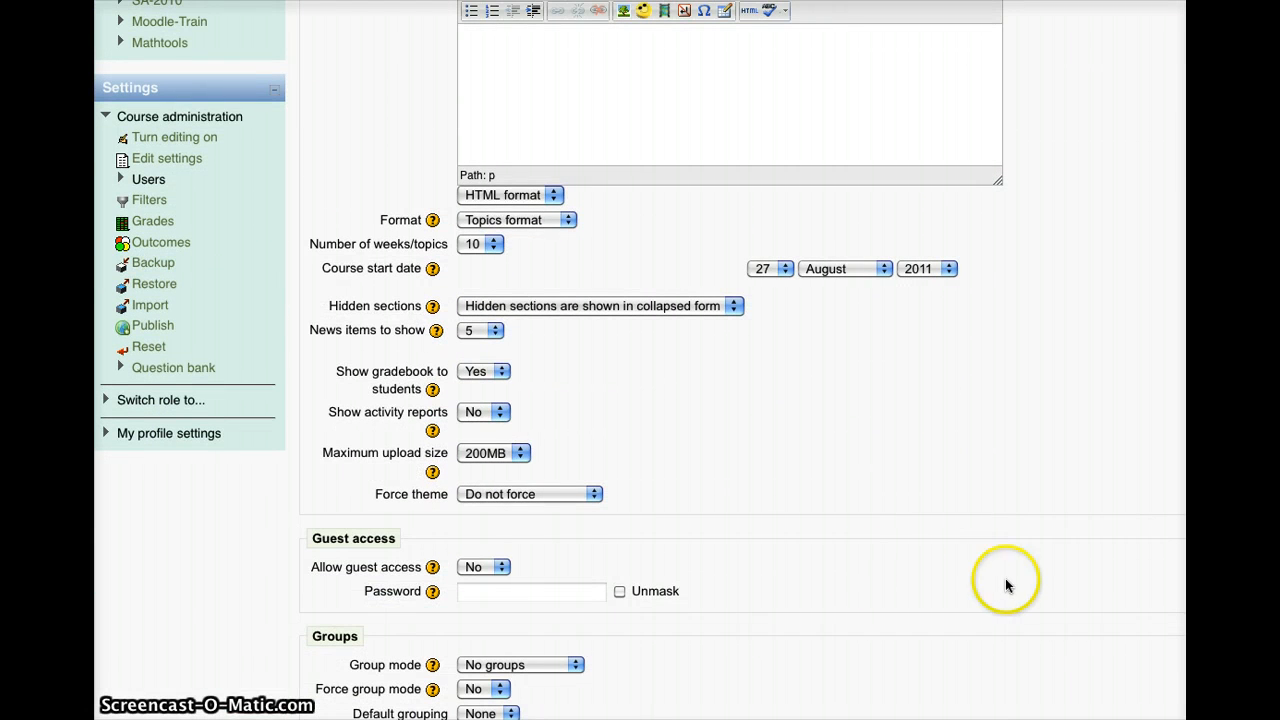
pyautogui.click(468, 496)
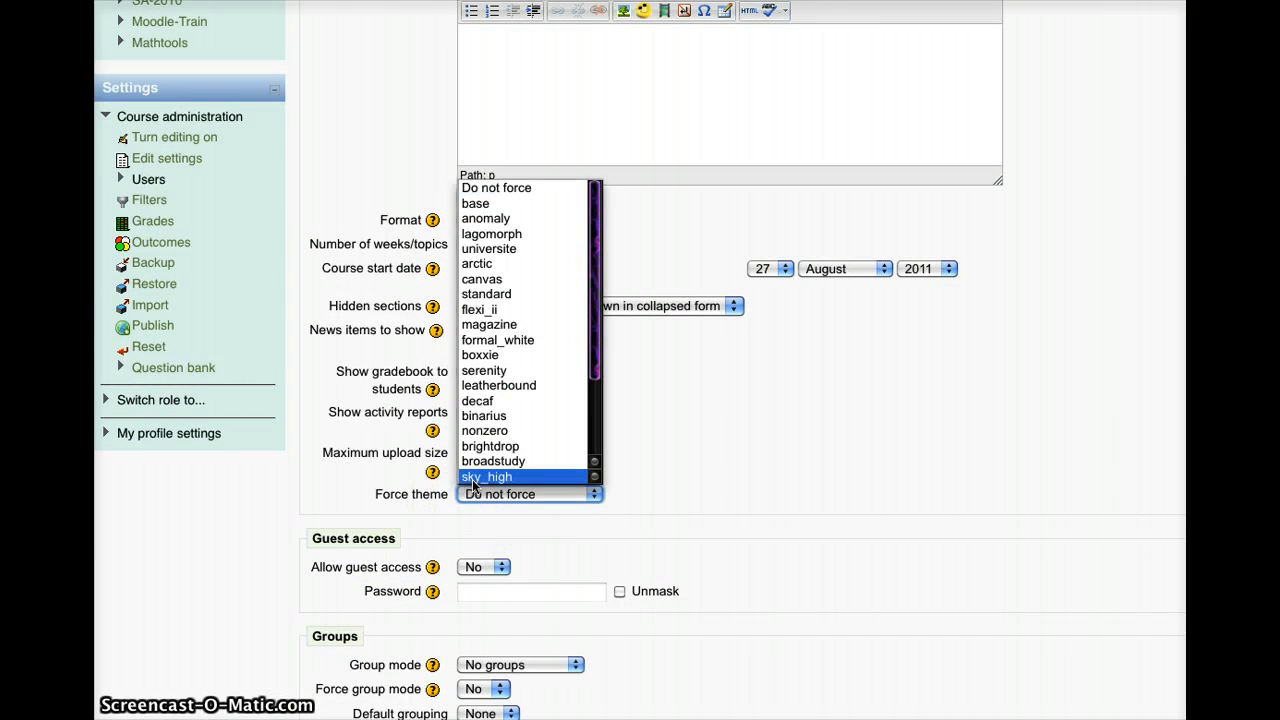
pyautogui.click(493, 386)
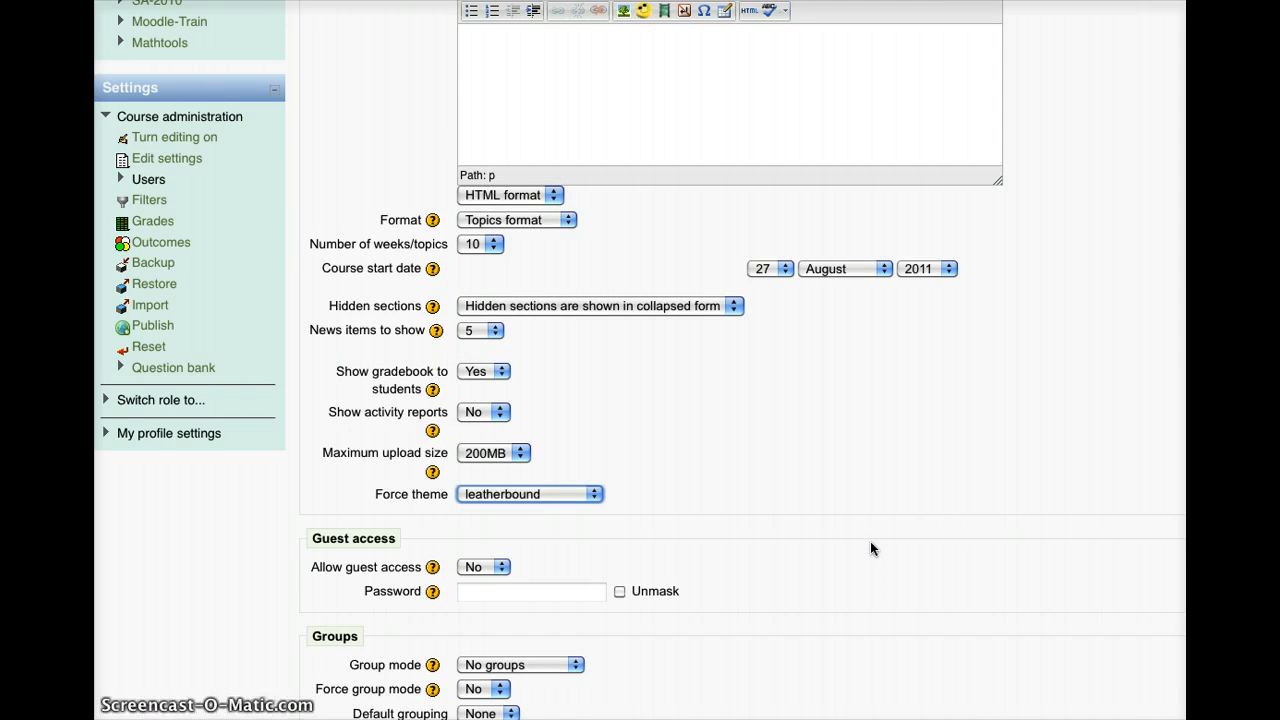
pyautogui.scroll(-3, 871, 548)
pyautogui.click(1037, 391)
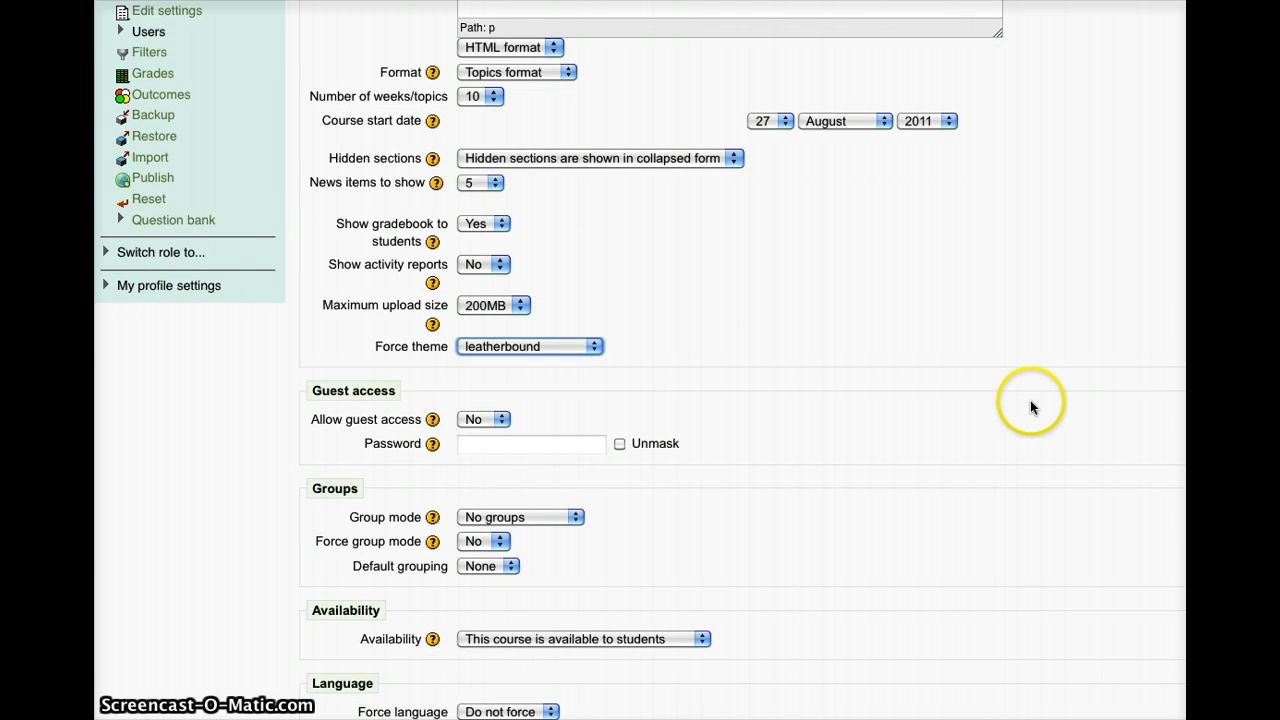
pyautogui.scroll(-2, 1032, 404)
pyautogui.scroll(-2, 1030, 410)
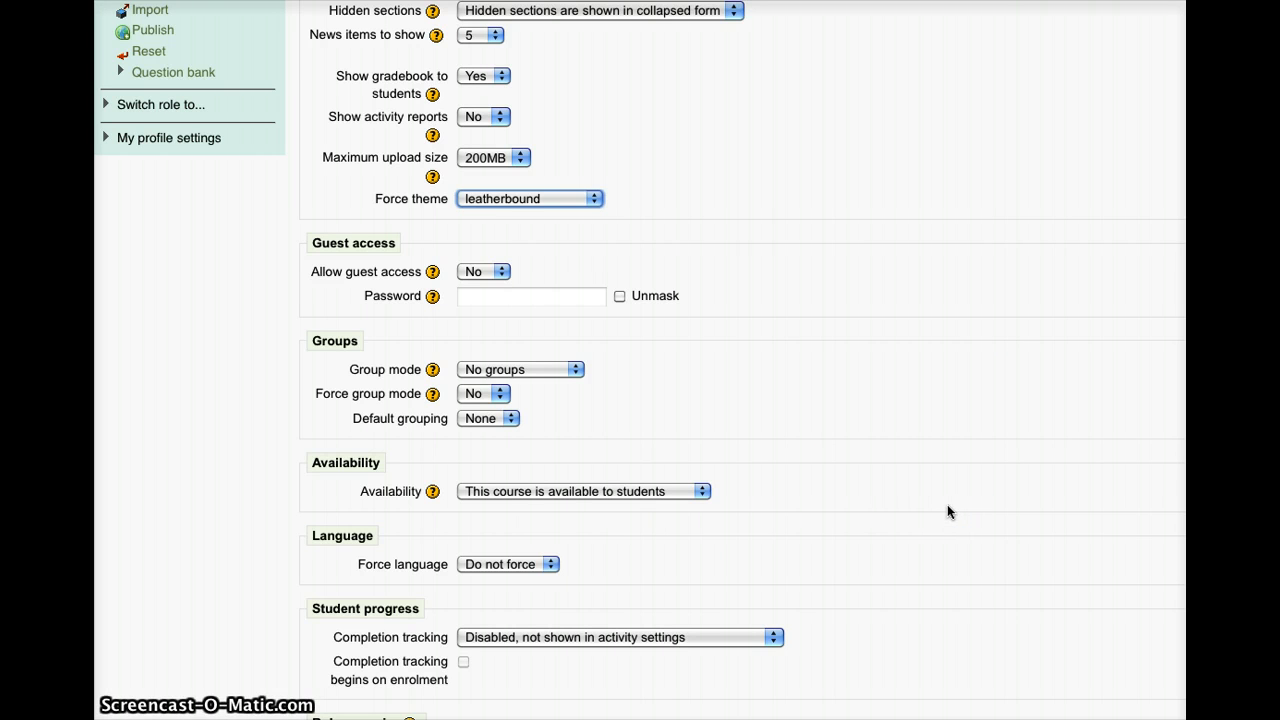
pyautogui.scroll(-5, 944, 498)
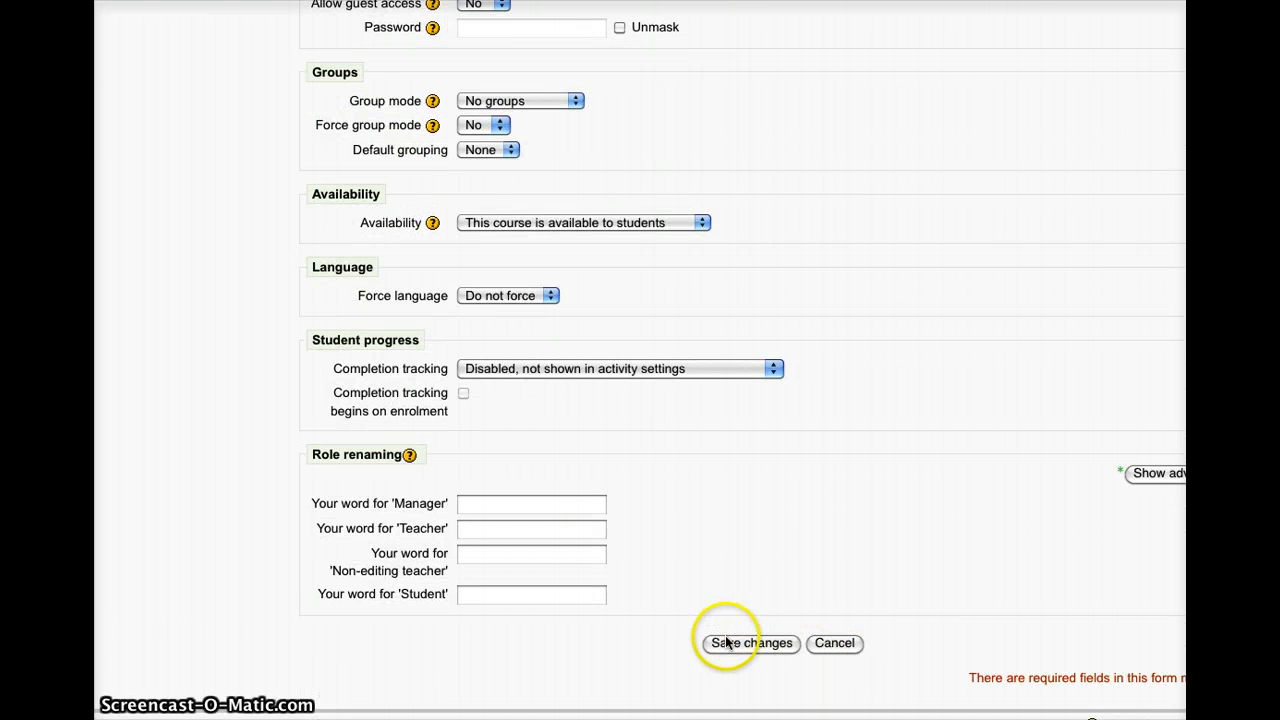
# Step: Save the Demo 1 settings and review the ten numbered topics in the leatherbound theme
pyautogui.click(728, 643)
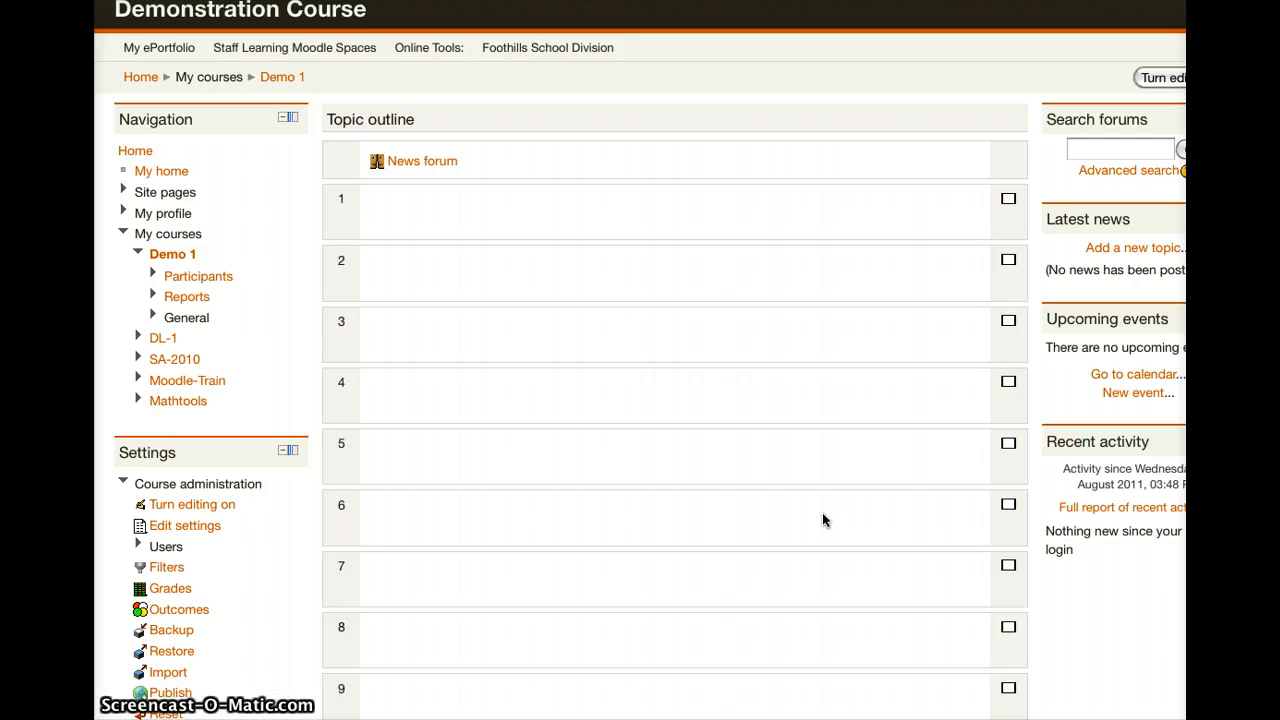
pyautogui.click(756, 503)
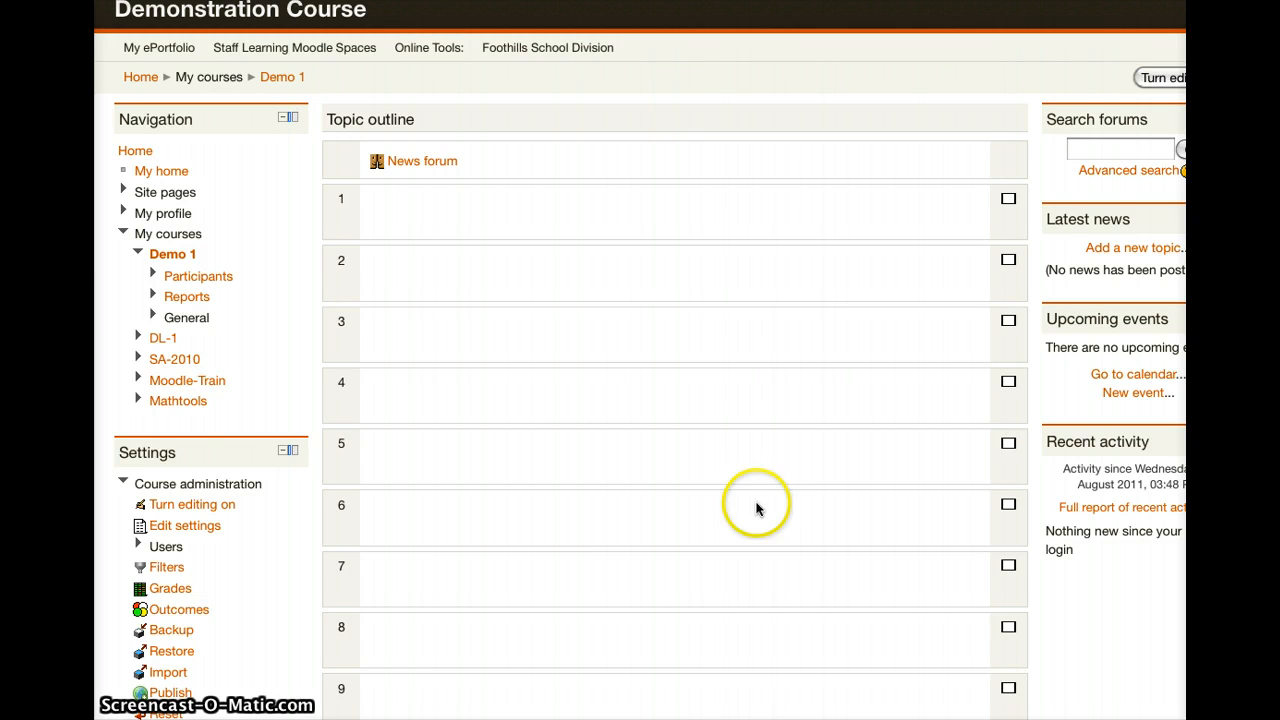
pyautogui.scroll(-2, 623, 540)
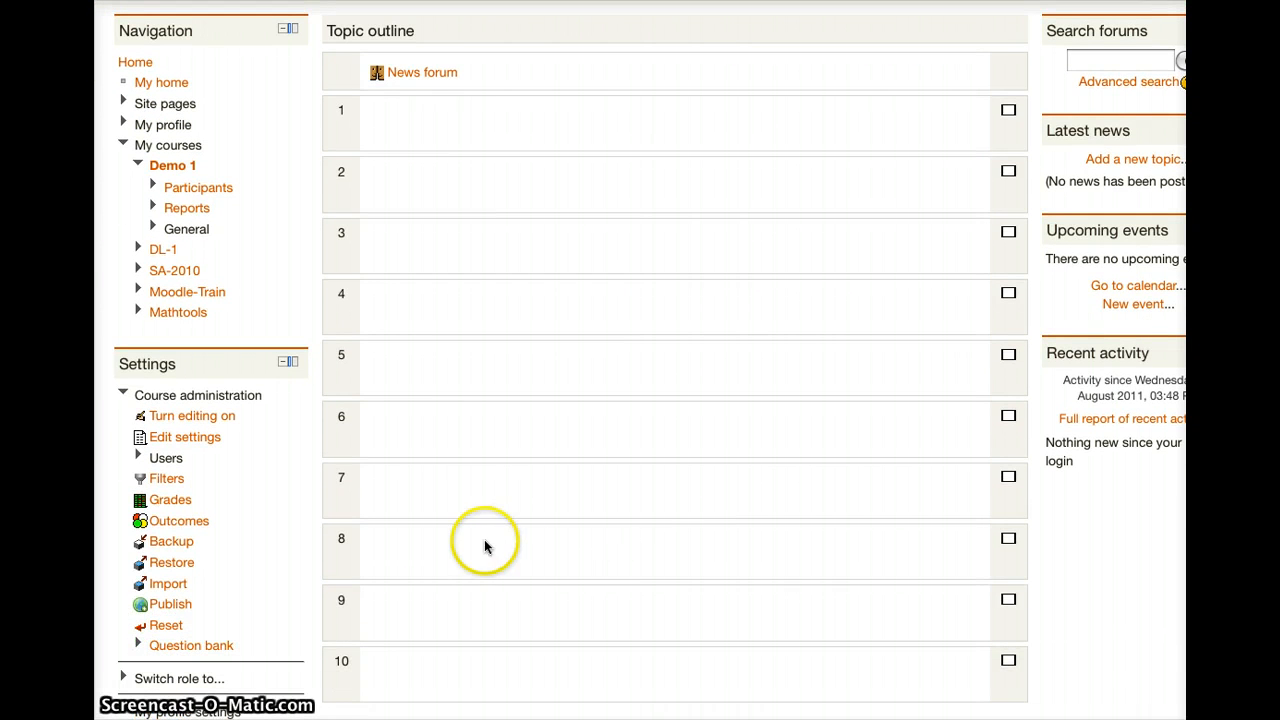
# Step: Go to Demo 1's Restore course page and start choosing a backup file to import
pyautogui.click(155, 572)
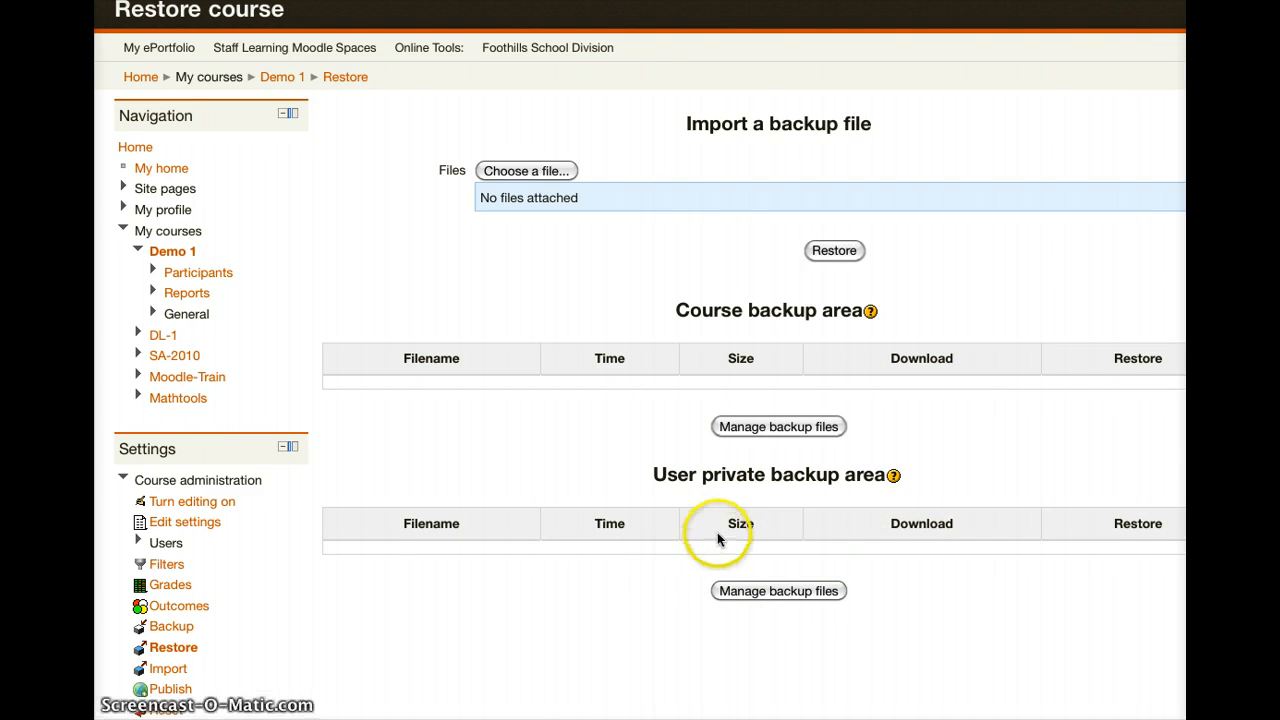
pyautogui.click(517, 172)
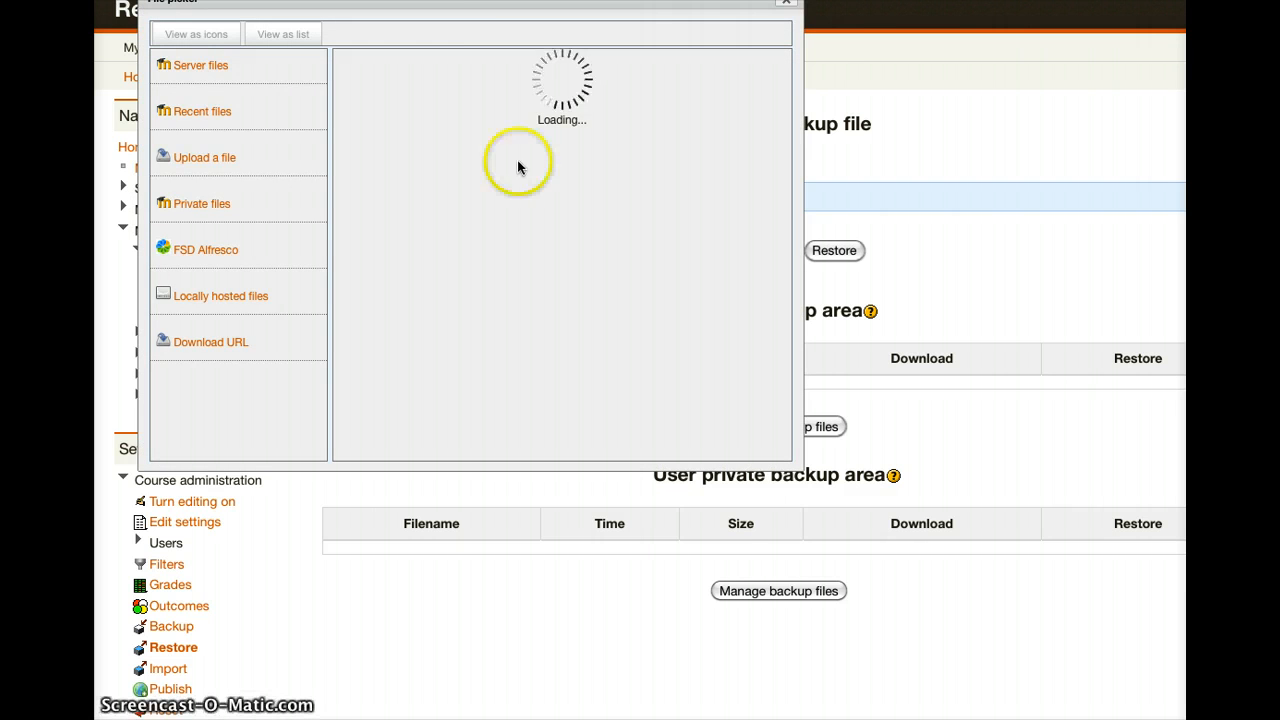
# Step: Cancel the computer's file browser, leaving the file picker's upload form with All rights reserved license
pyautogui.moveTo(443, 8); pyautogui.dragTo(505, 46)
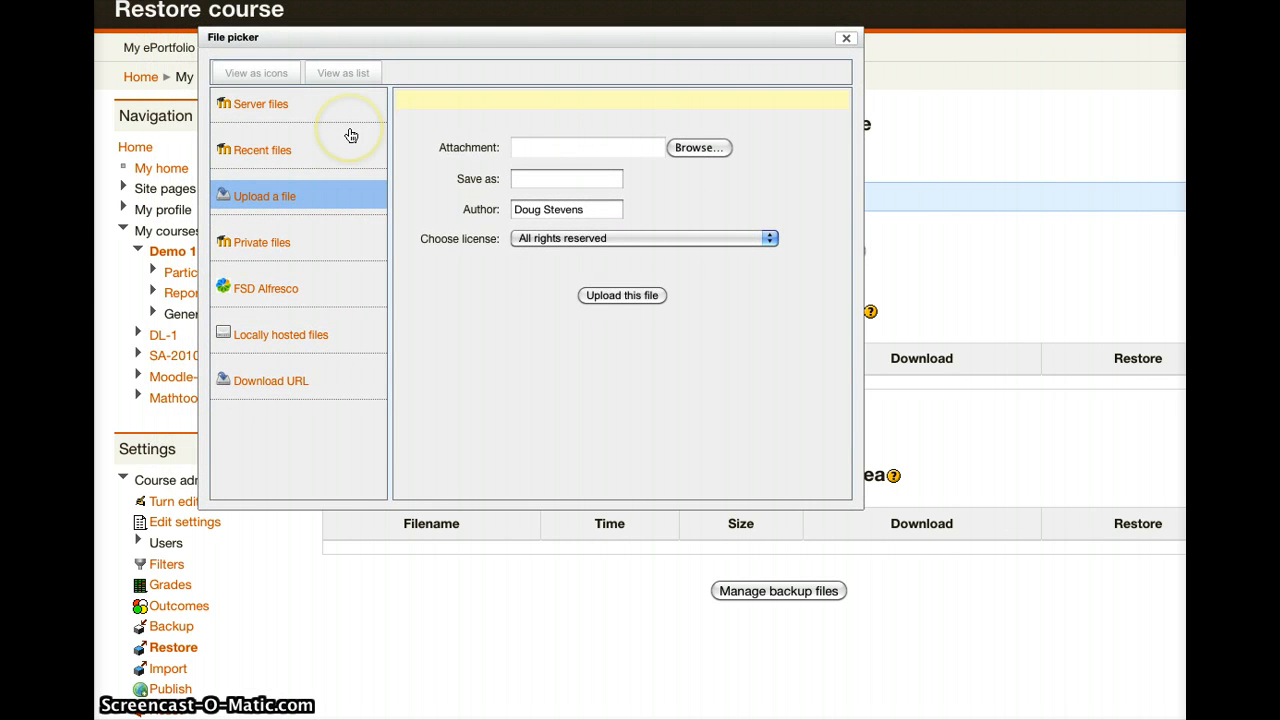
pyautogui.click(303, 401)
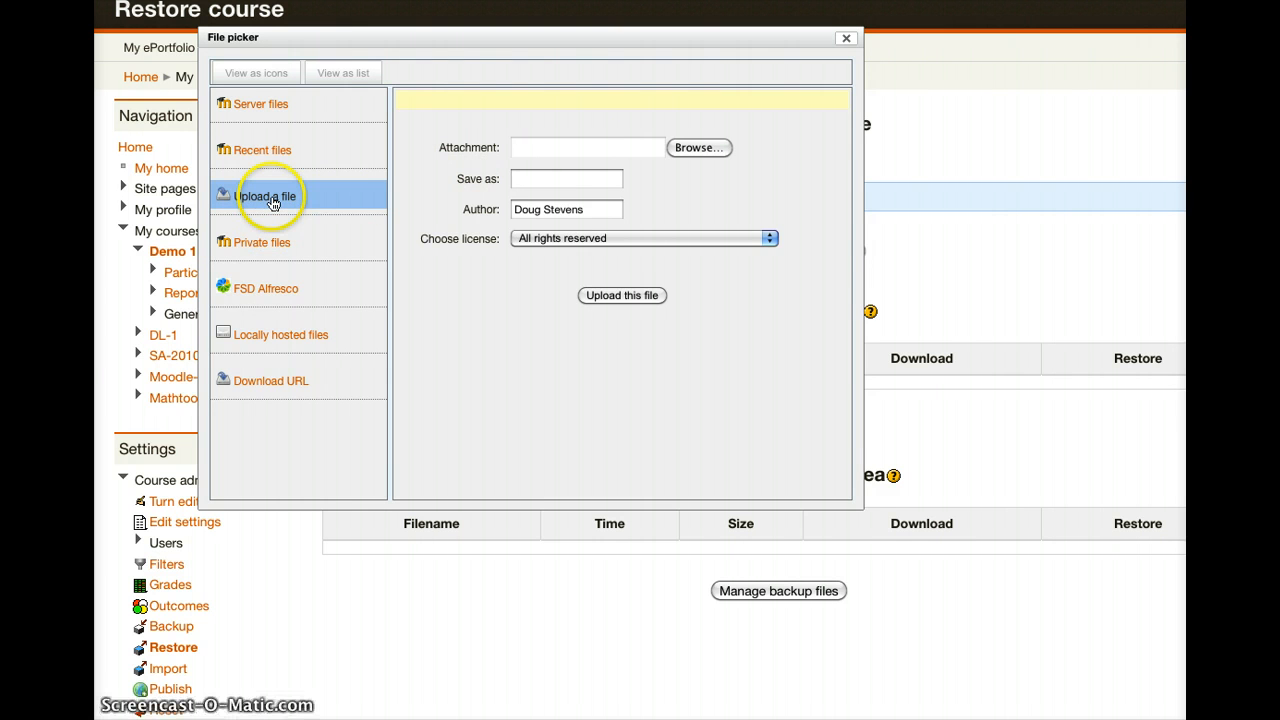
pyautogui.click(683, 147)
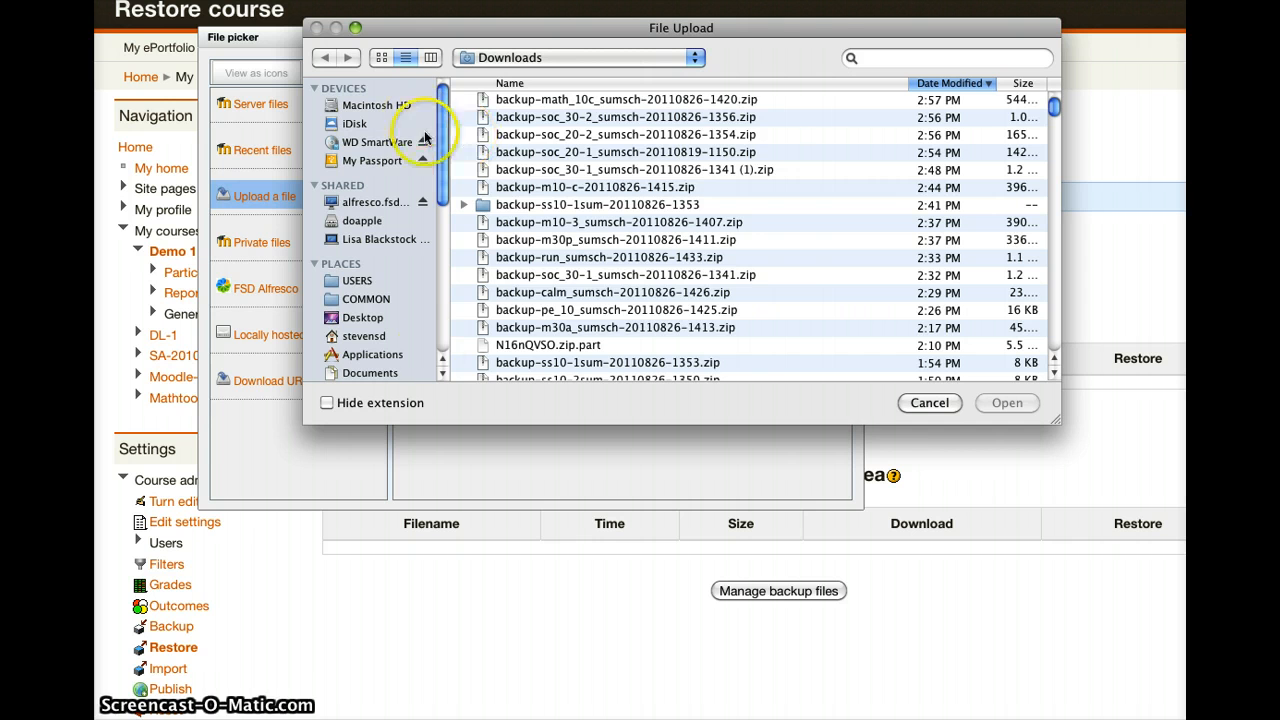
pyautogui.click(929, 404)
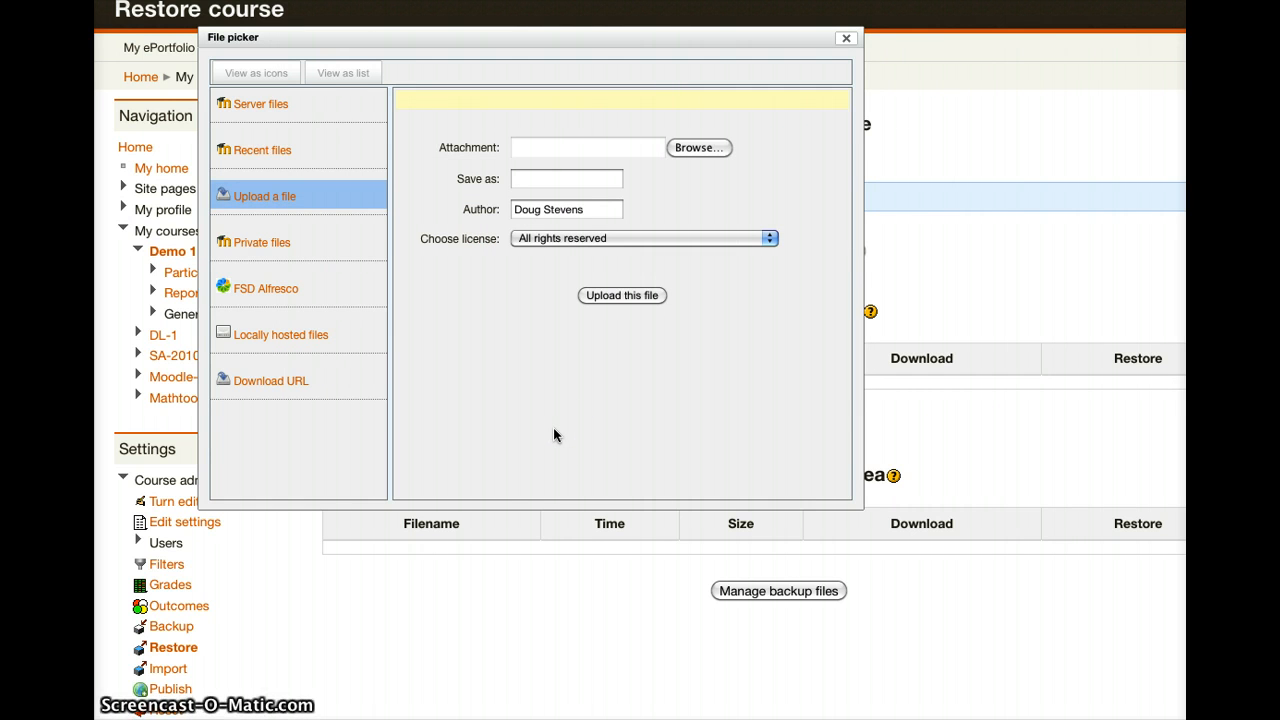
# Step: Sign in to the FSD Alfresco repository with the account user name and password
pyautogui.click(252, 300)
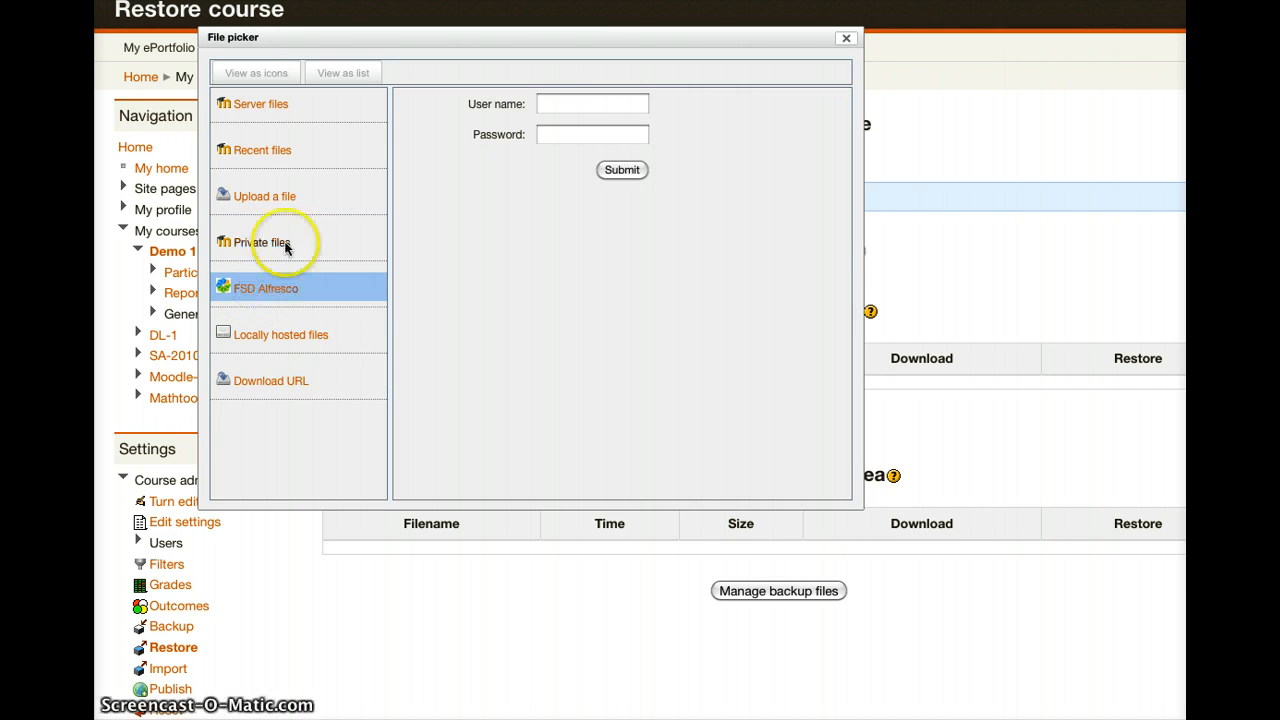
pyautogui.click(563, 107)
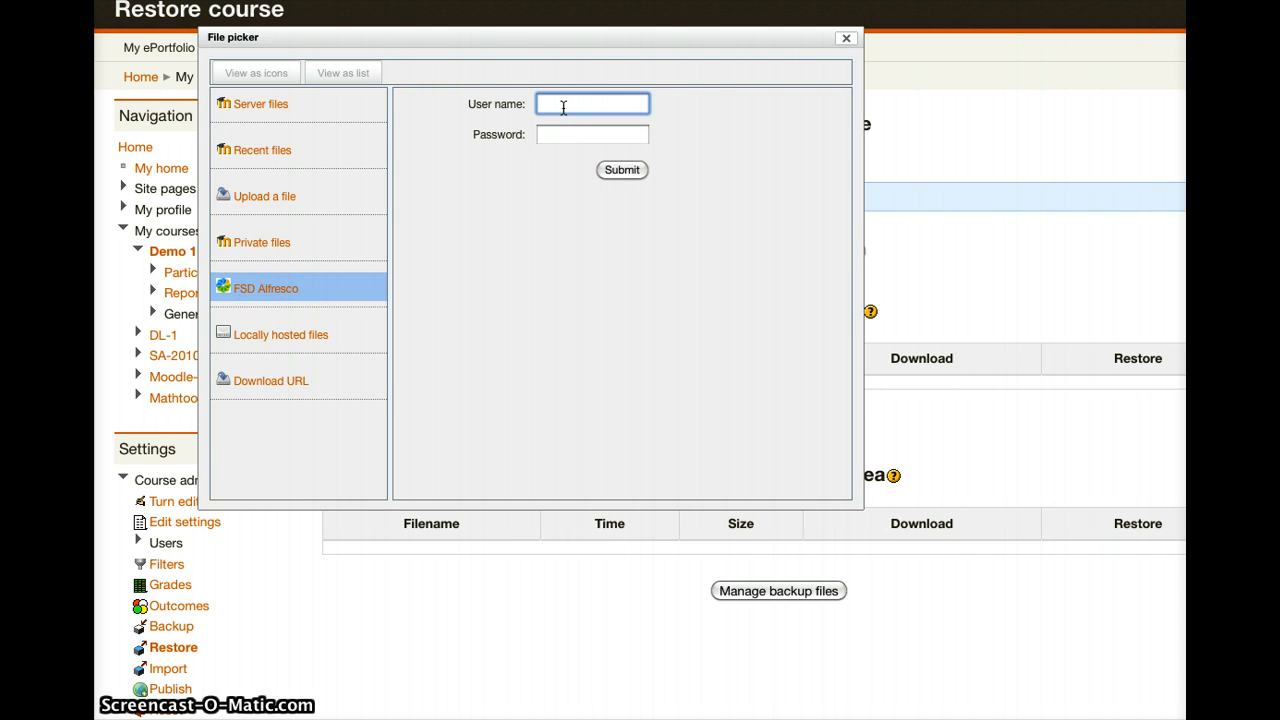
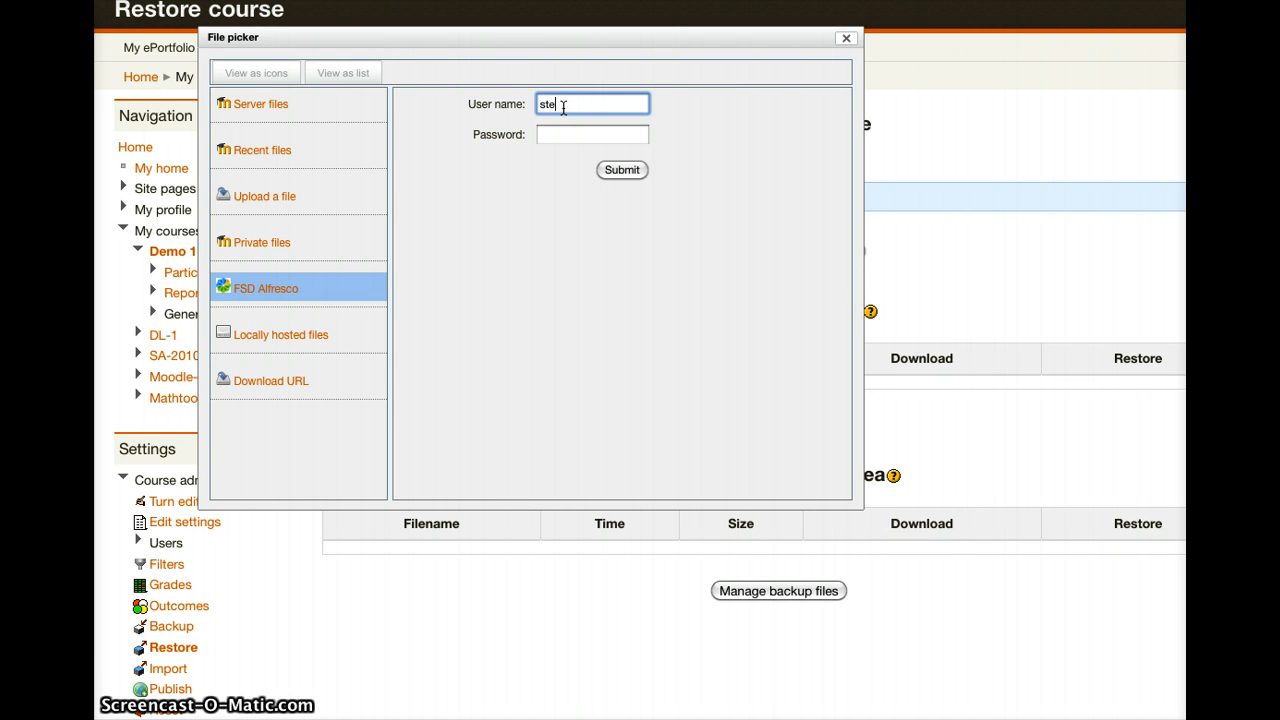
pyautogui.press('Tab')
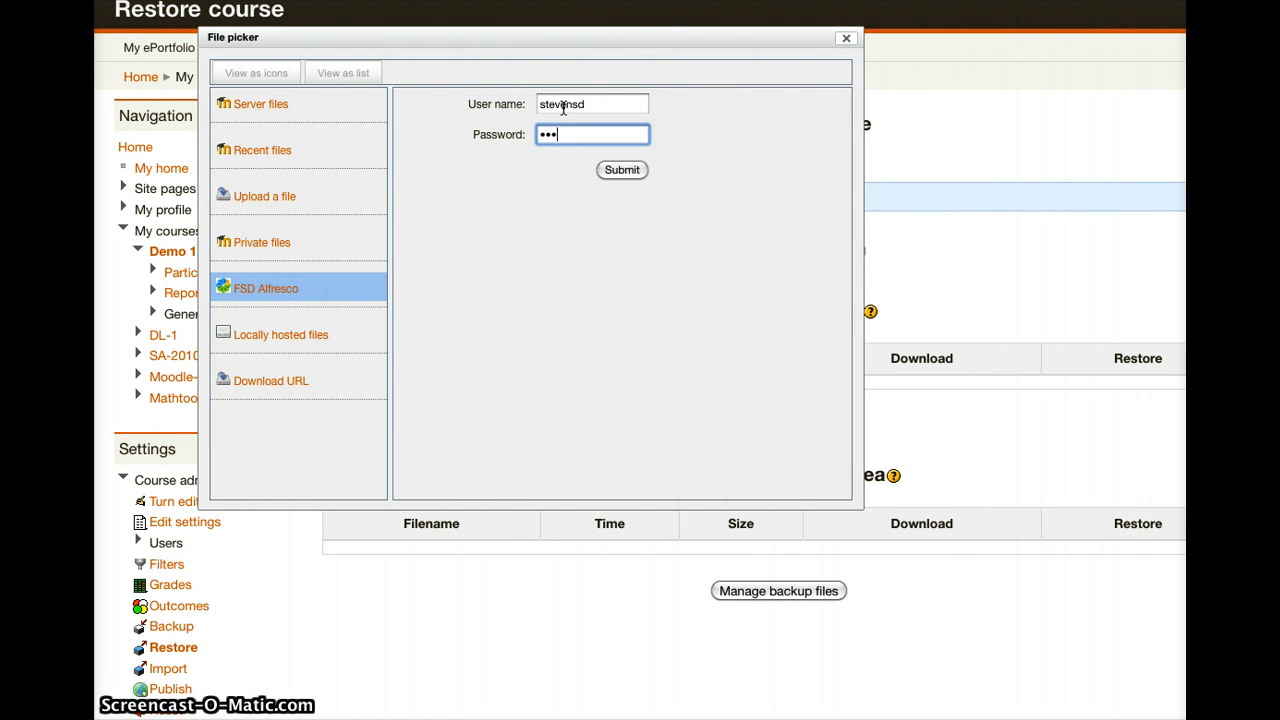
pyautogui.press('Return')
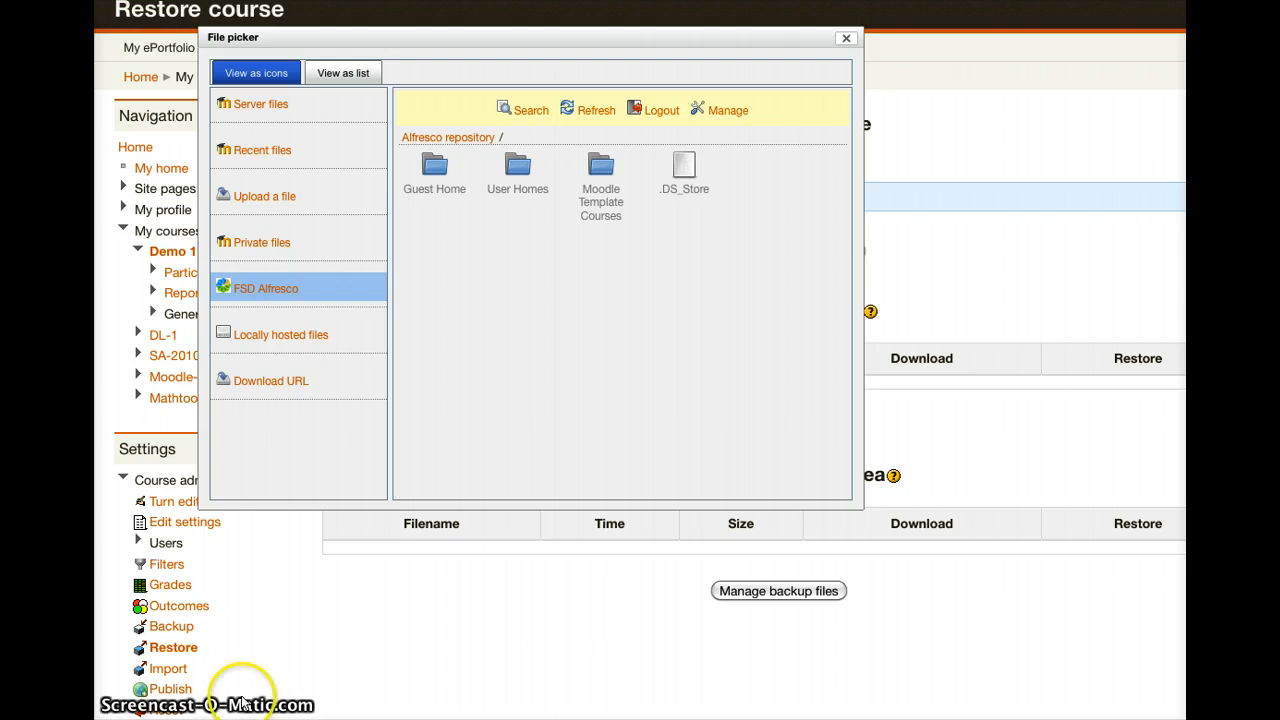
# Step: Browse Moodle Template Courses > High School > ELA and pick the ELA10-1.zip backup
pyautogui.click(603, 188)
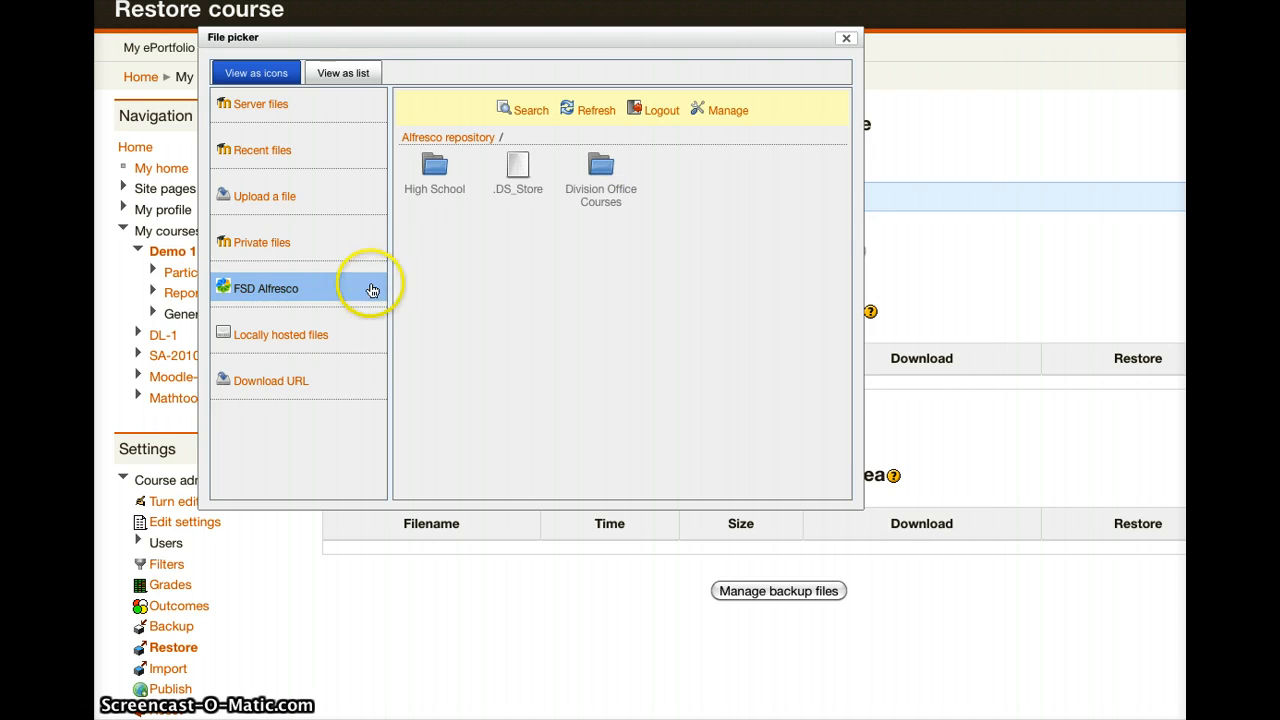
pyautogui.click(415, 174)
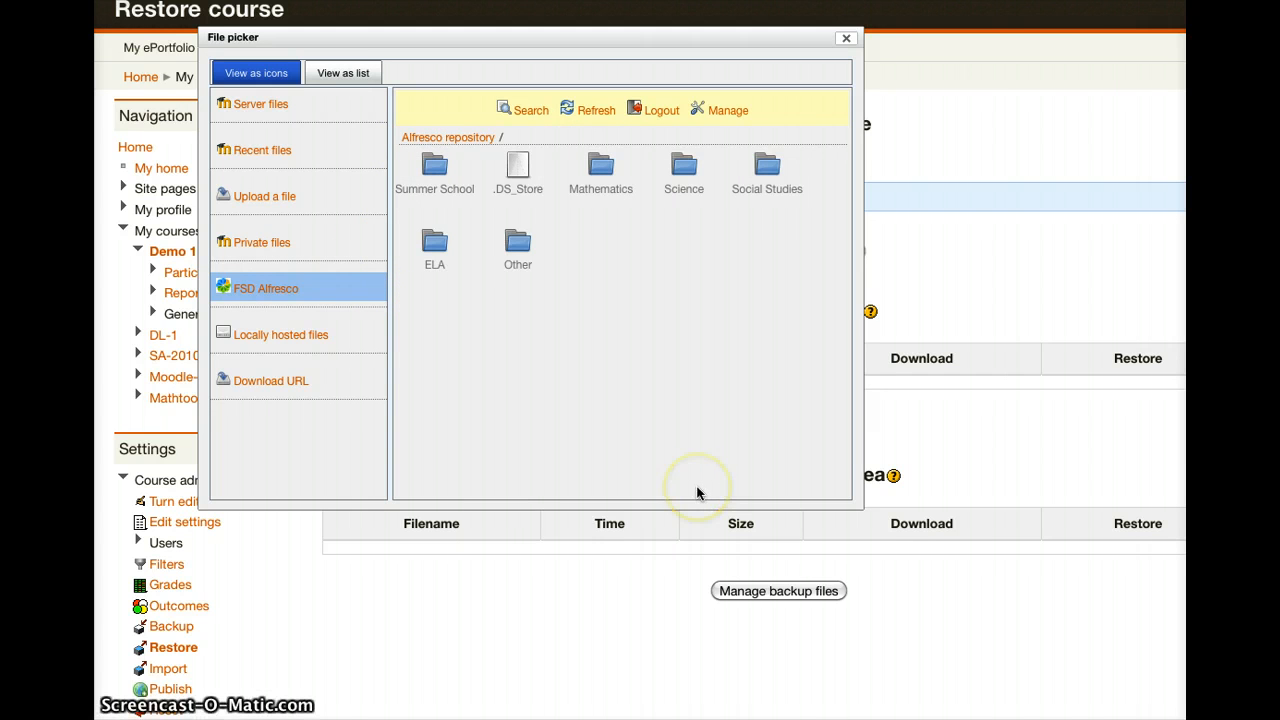
pyautogui.click(435, 243)
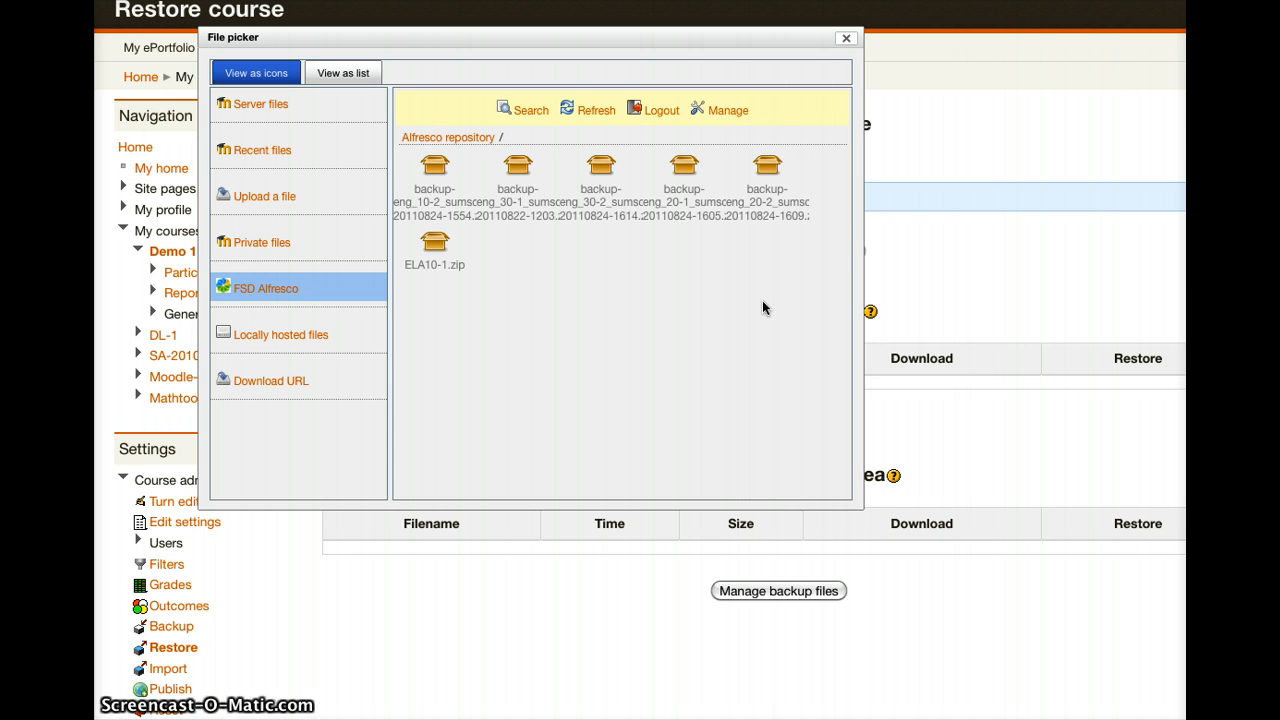
pyautogui.click(728, 311)
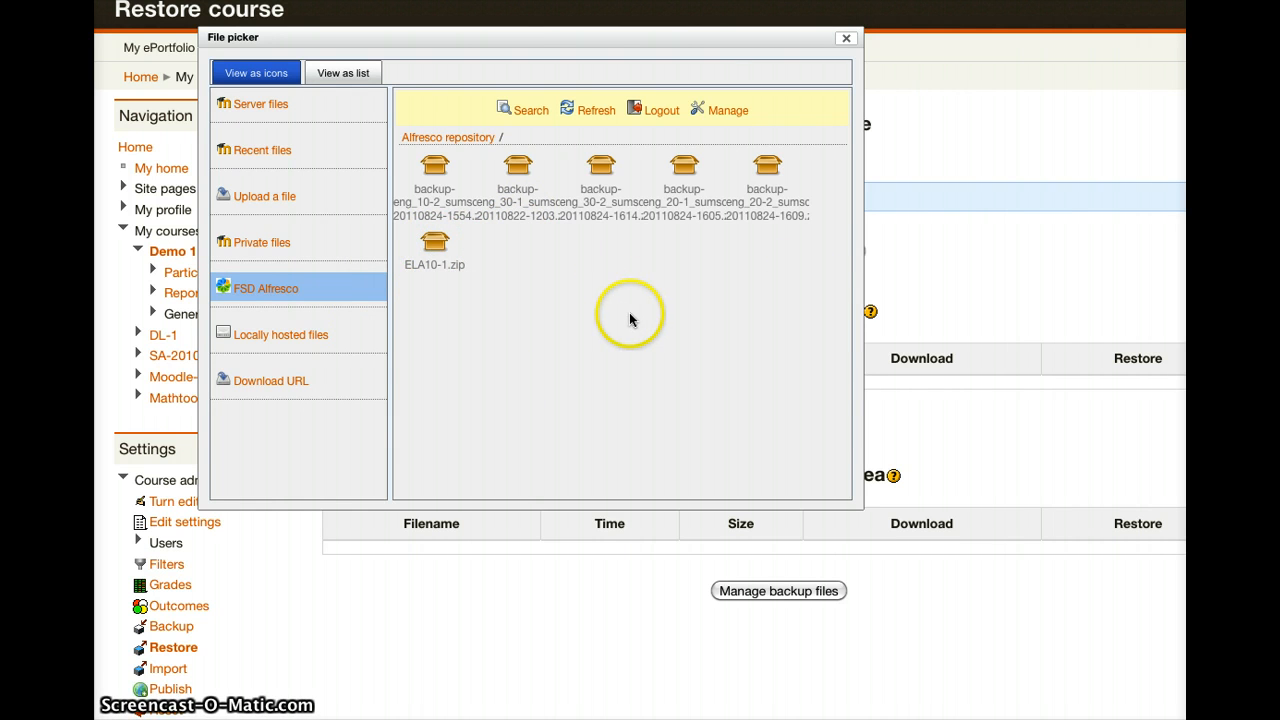
pyautogui.click(443, 252)
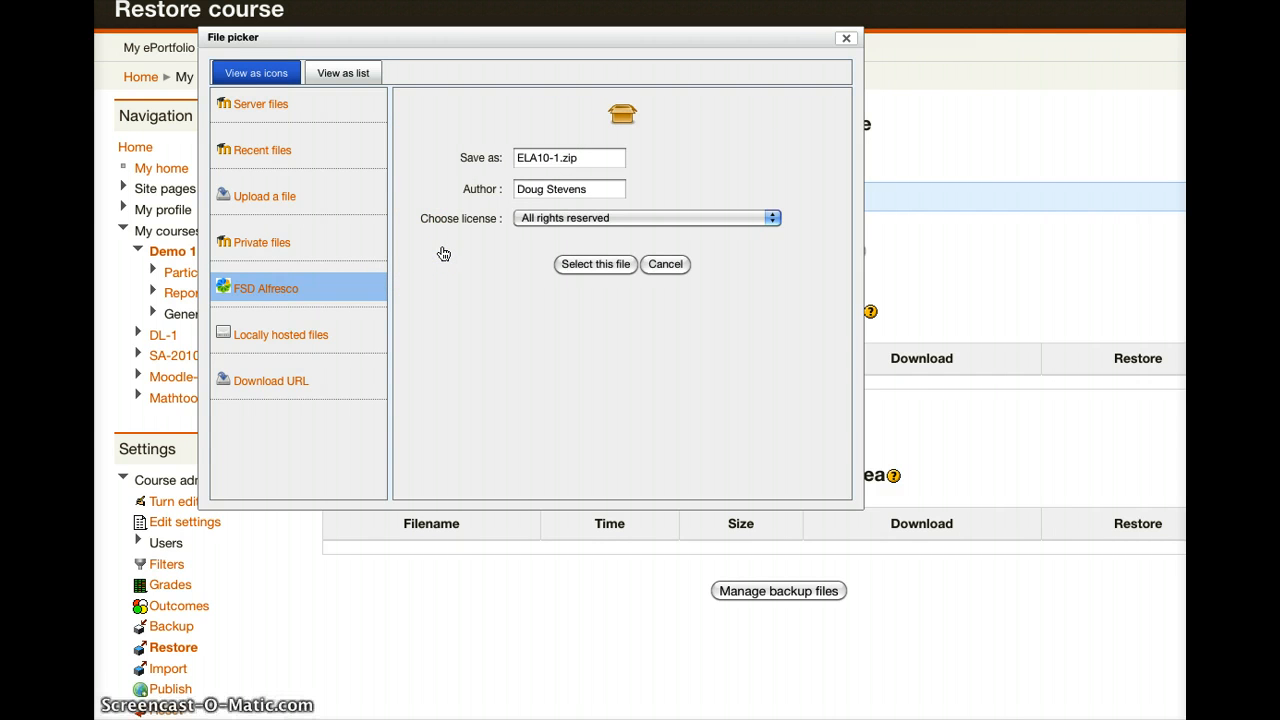
# Step: Confirm ELA10-1.zip as the selected file for the Import a backup file form
pyautogui.click(580, 266)
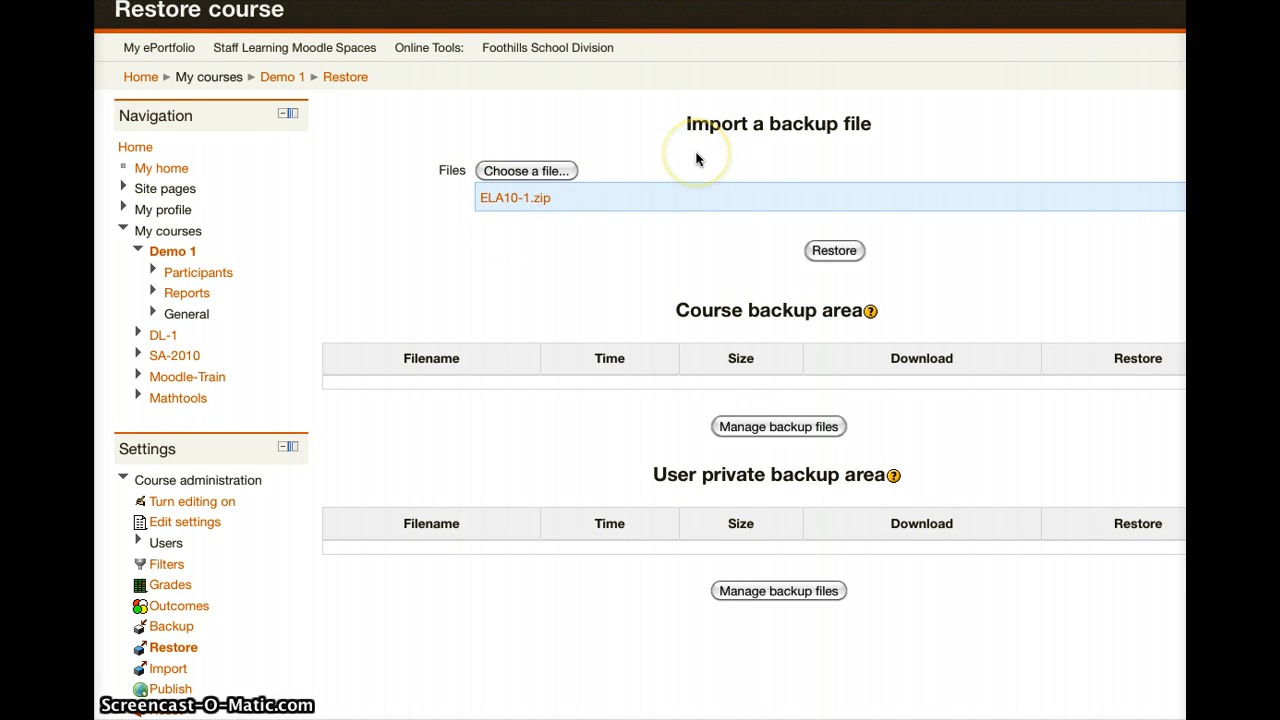
# Step: Start restoring the attached ELA10-1.zip backup and confirm it to reach the Destination step
pyautogui.click(847, 251)
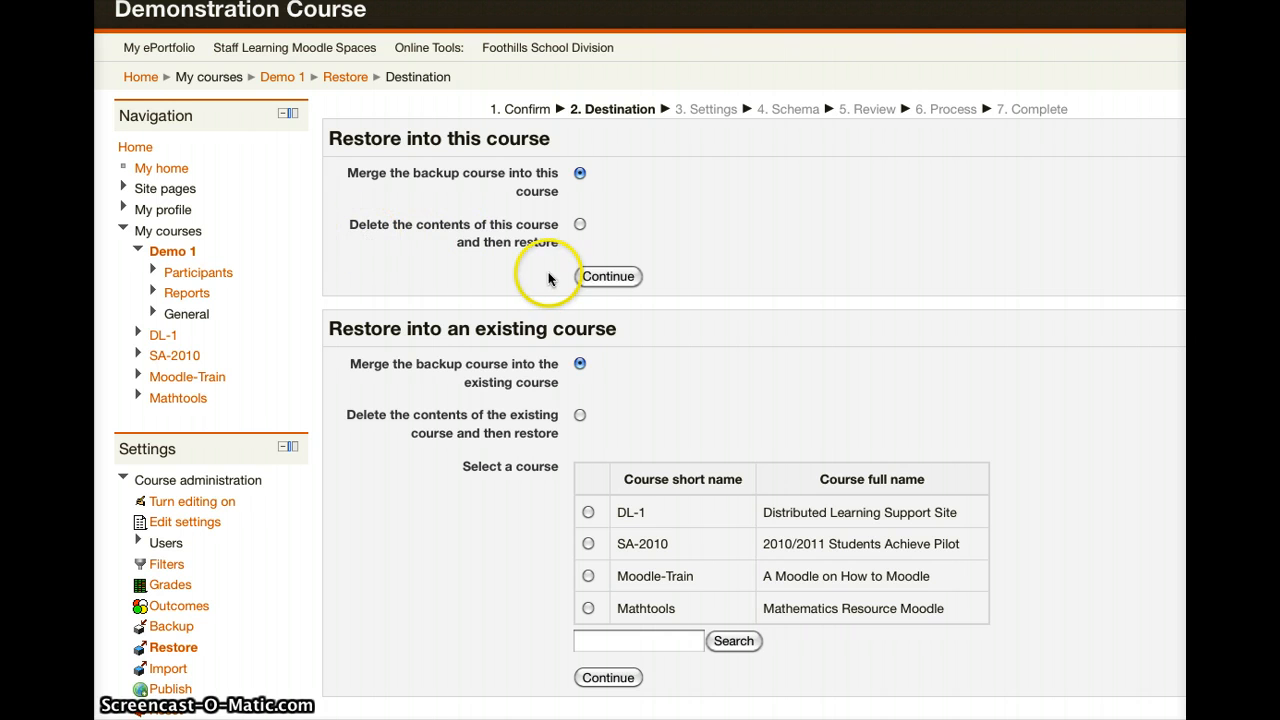
# Step: Choose to merge the backup course into this course and continue to the Schema step
pyautogui.click(618, 277)
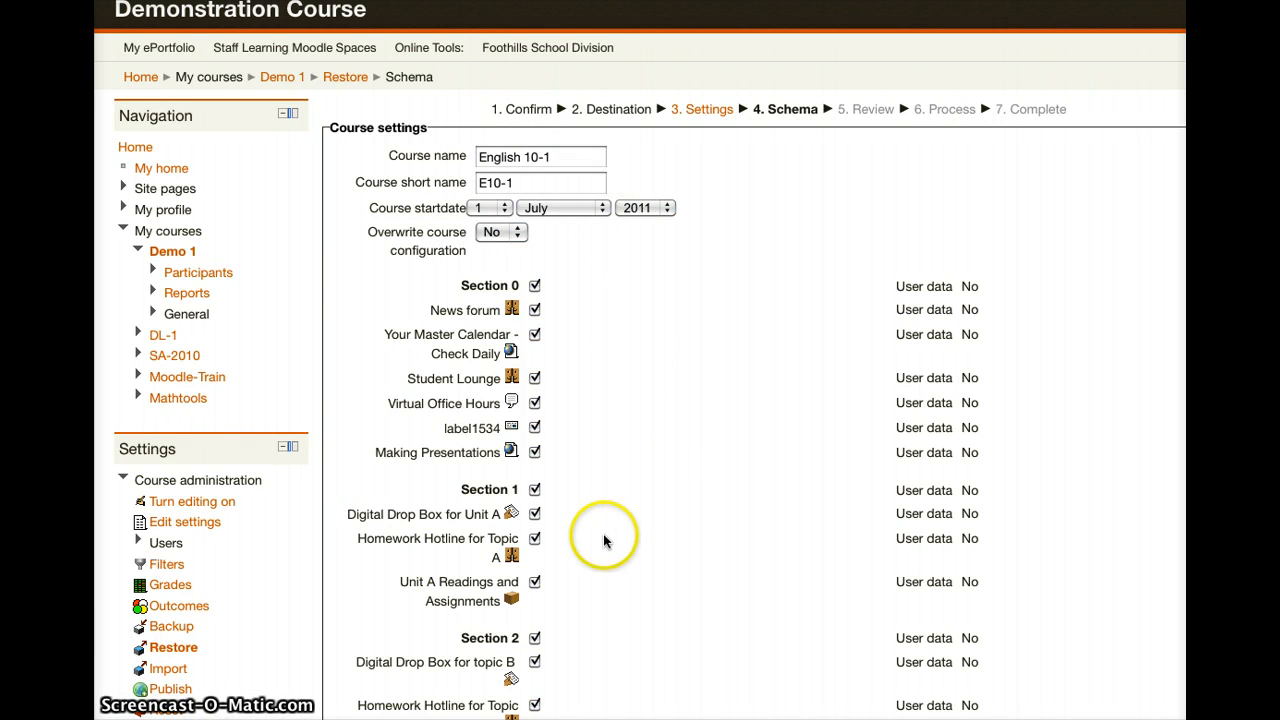
# Step: Accept the English 10-1 schema with all sections and activities and move to Review
pyautogui.scroll(-5, 608, 555)
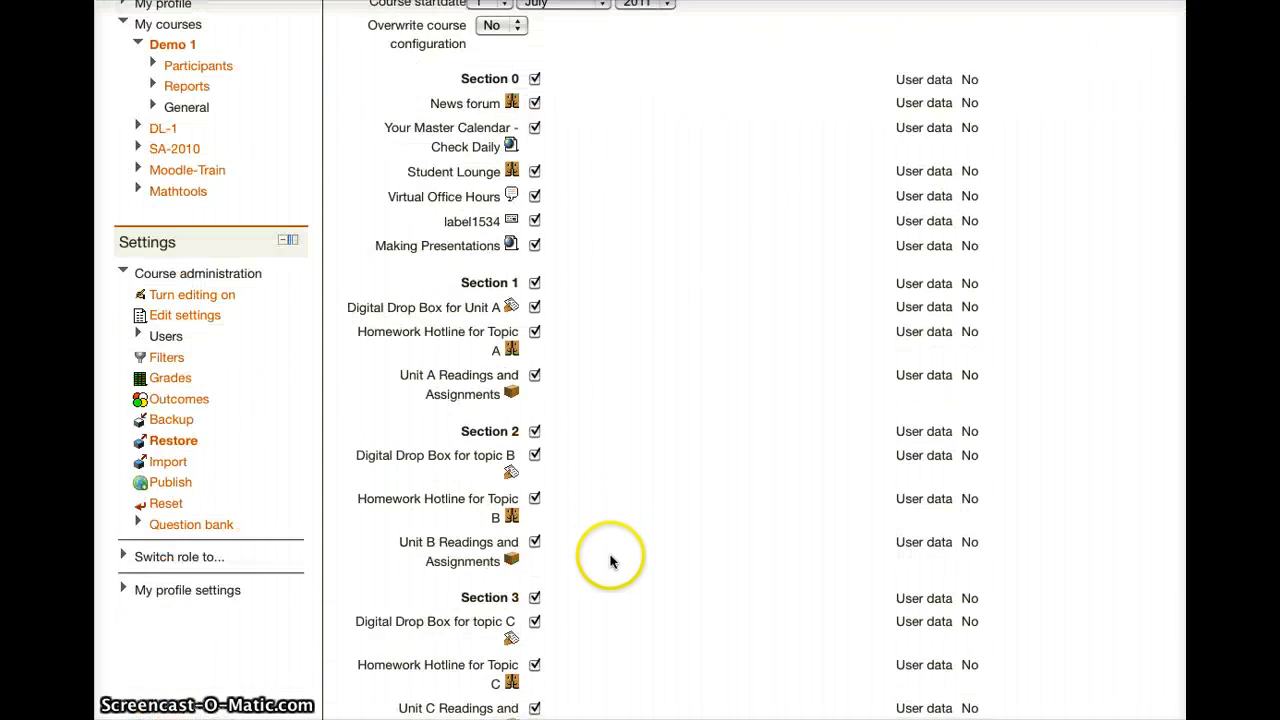
pyautogui.scroll(-9, 613, 560)
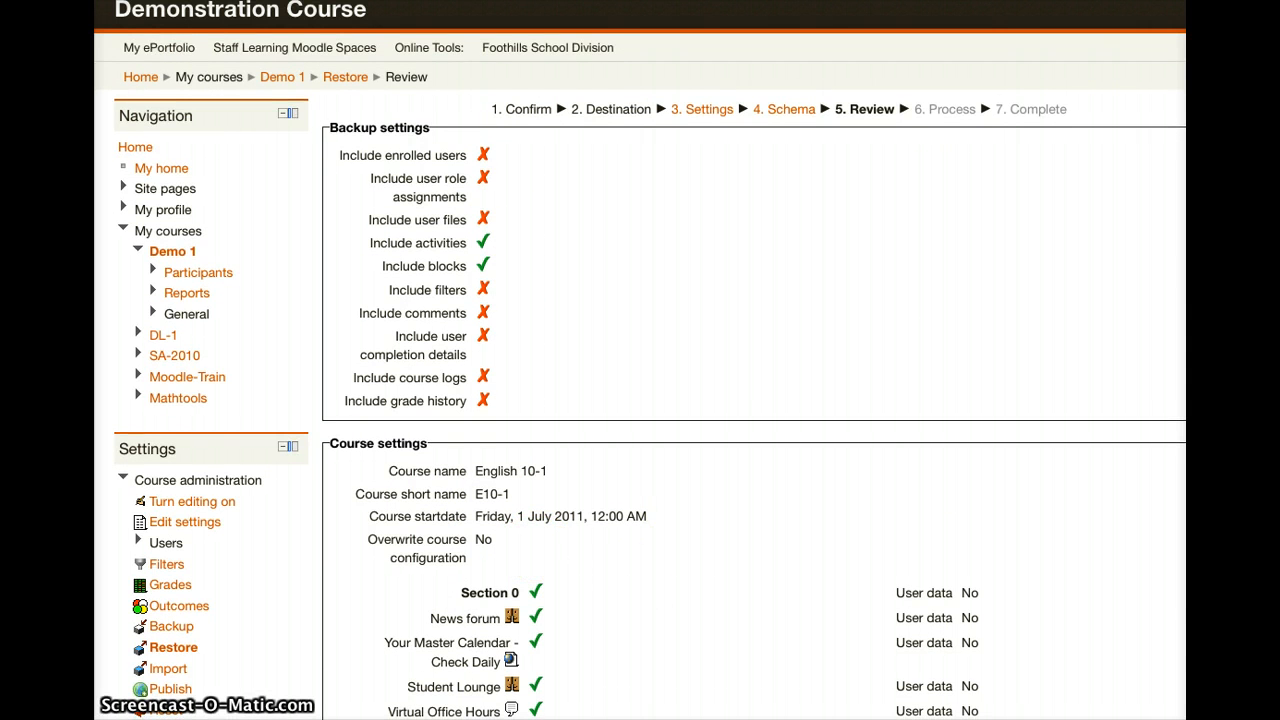
# Step: Perform the restore of English 10-1 into Demo 1 with the reviewed settings
pyautogui.scroll(-7, 675, 505)
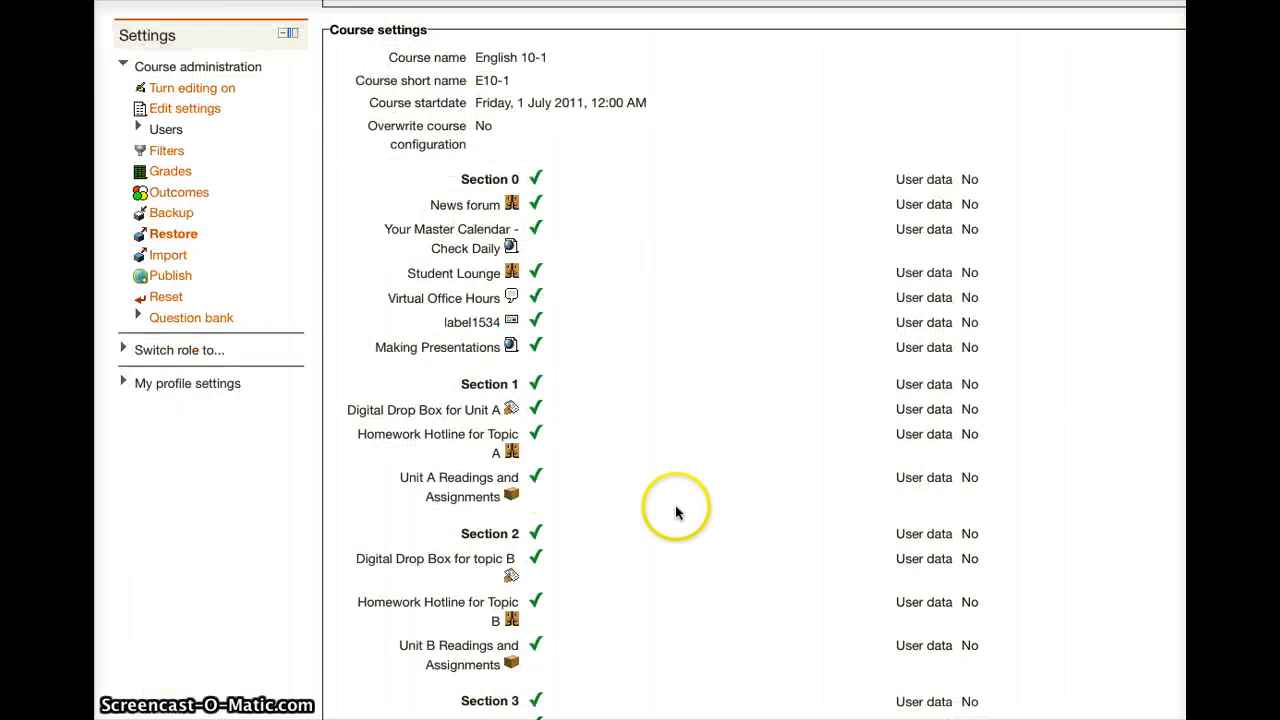
pyautogui.scroll(-2, 873, 502)
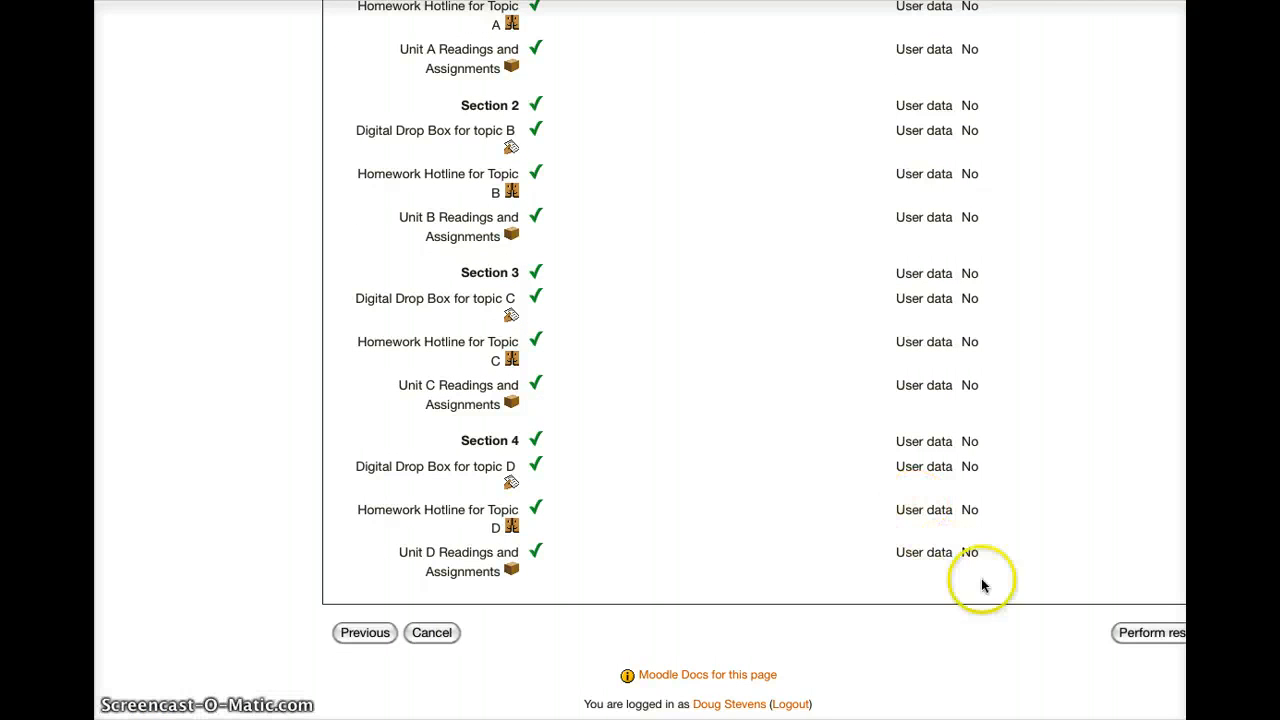
pyautogui.click(1123, 636)
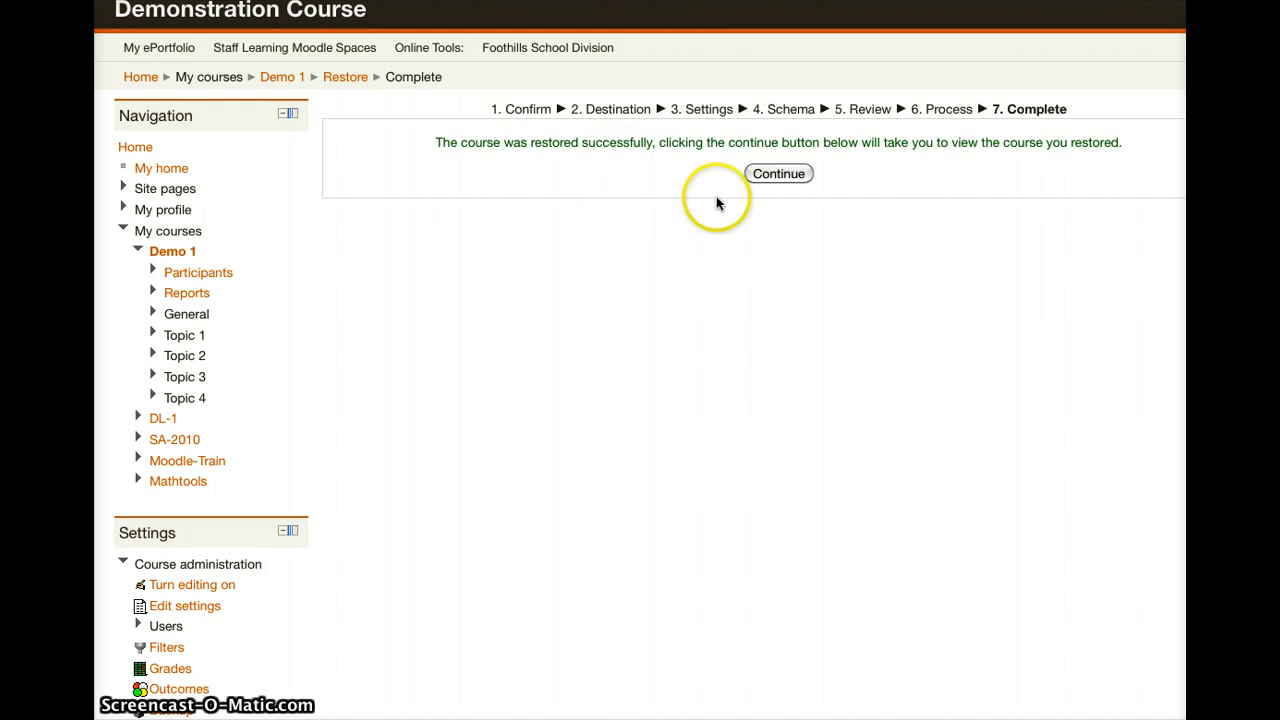
# Step: View the restored Demo 1 course and its topics with Student Lounge, Drop Boxes and Unit Readings
pyautogui.click(778, 173)
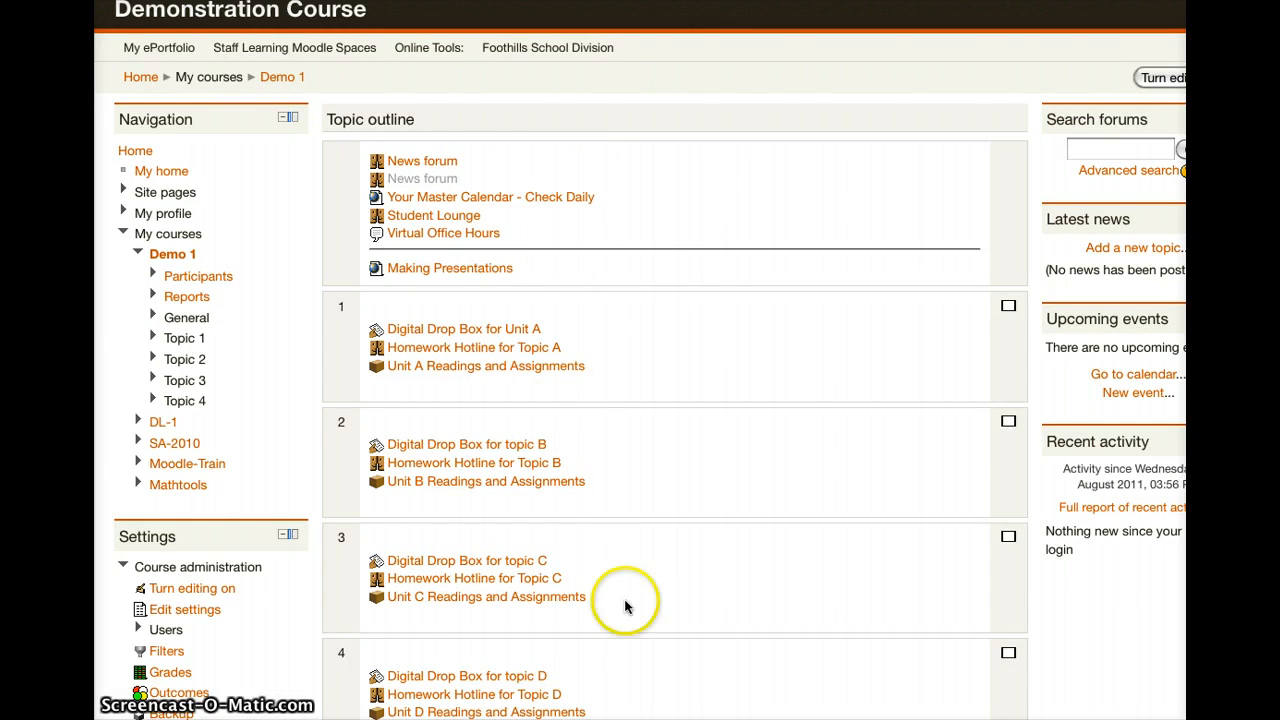
pyautogui.scroll(-1, 638, 612)
pyautogui.scroll(-3, 638, 612)
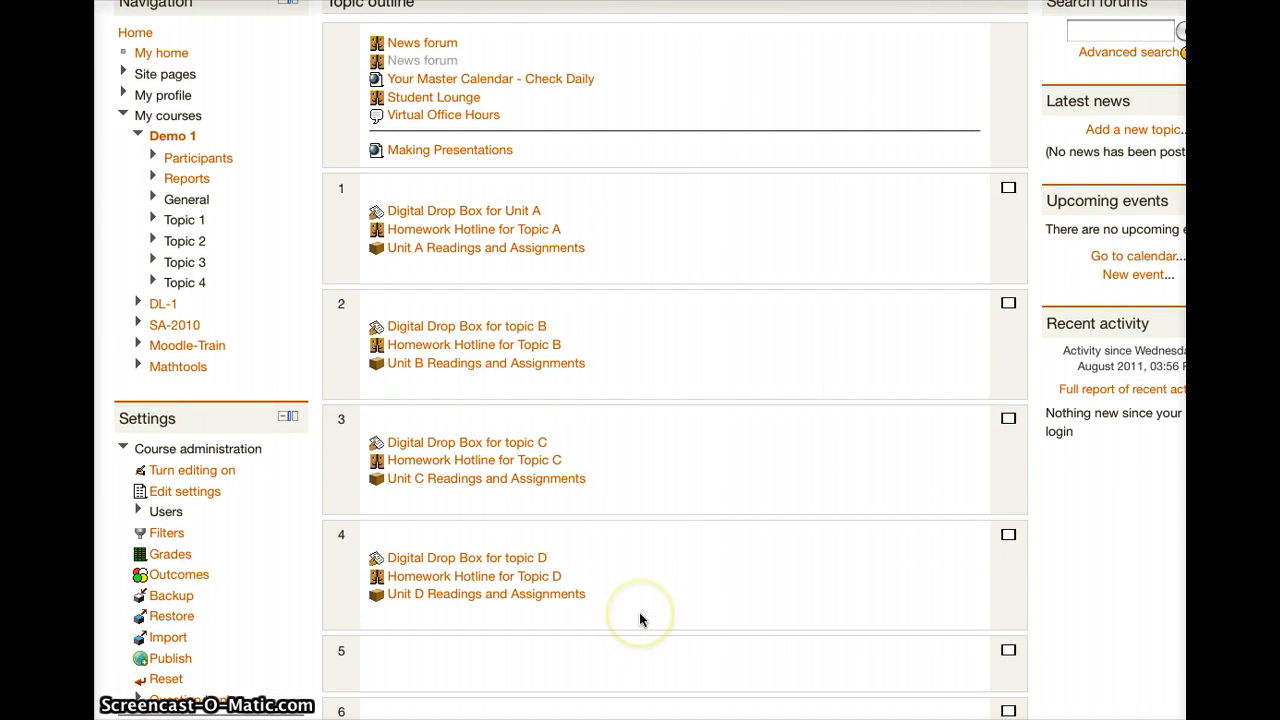